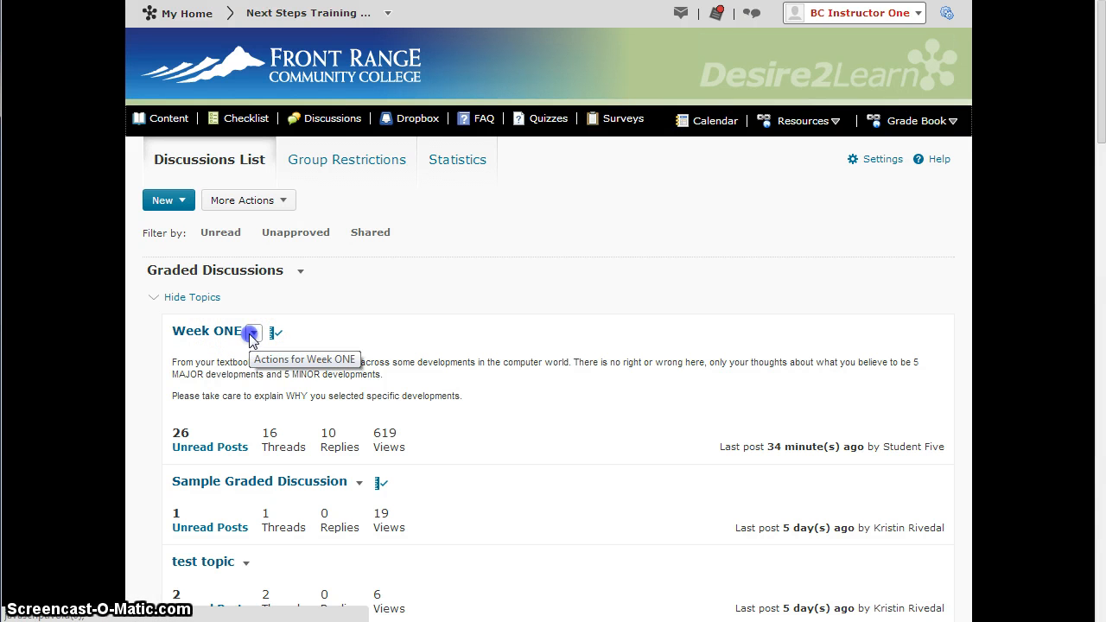
# Open the Week ONE discussion topic for editing and review its properties.
pyautogui.click(251, 336)
pyautogui.click(281, 356)
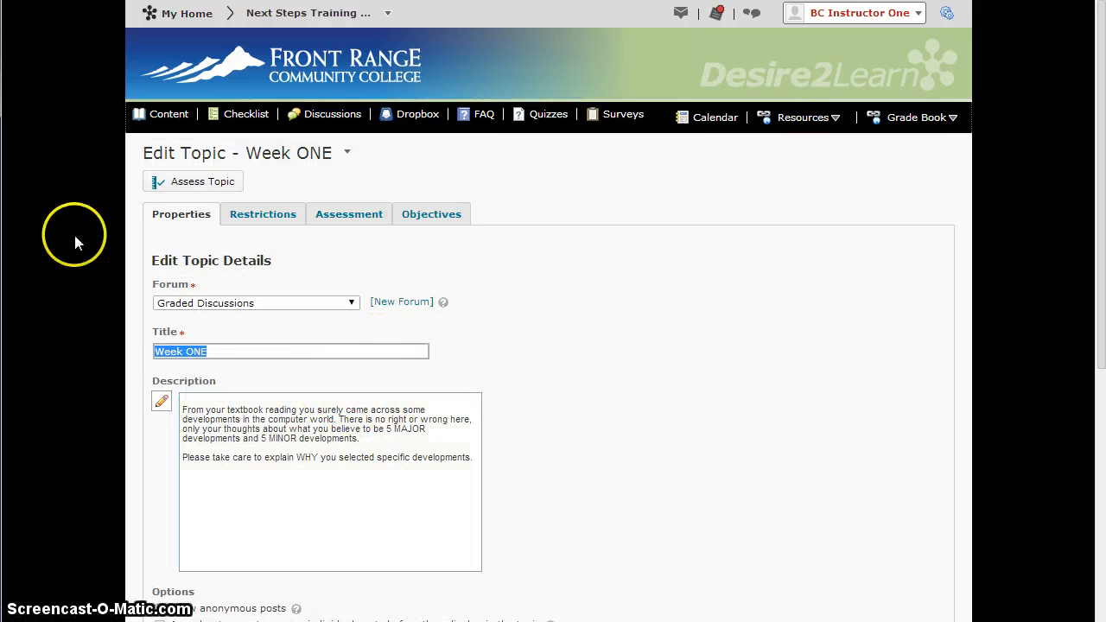
pyautogui.scroll(-2, 553, 390)
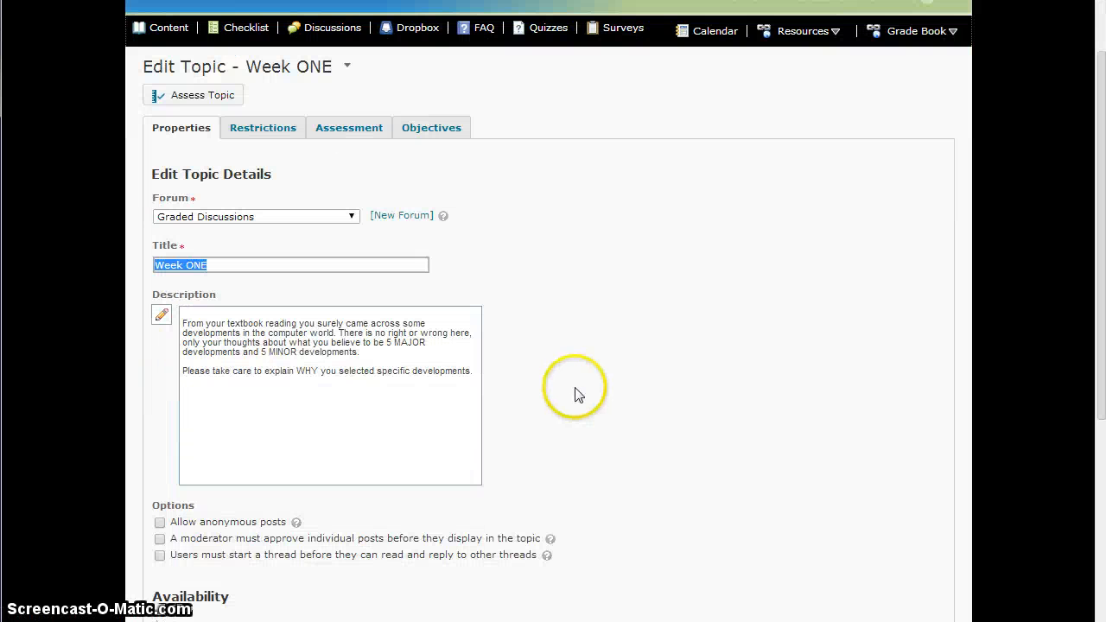
pyautogui.scroll(2, 575, 389)
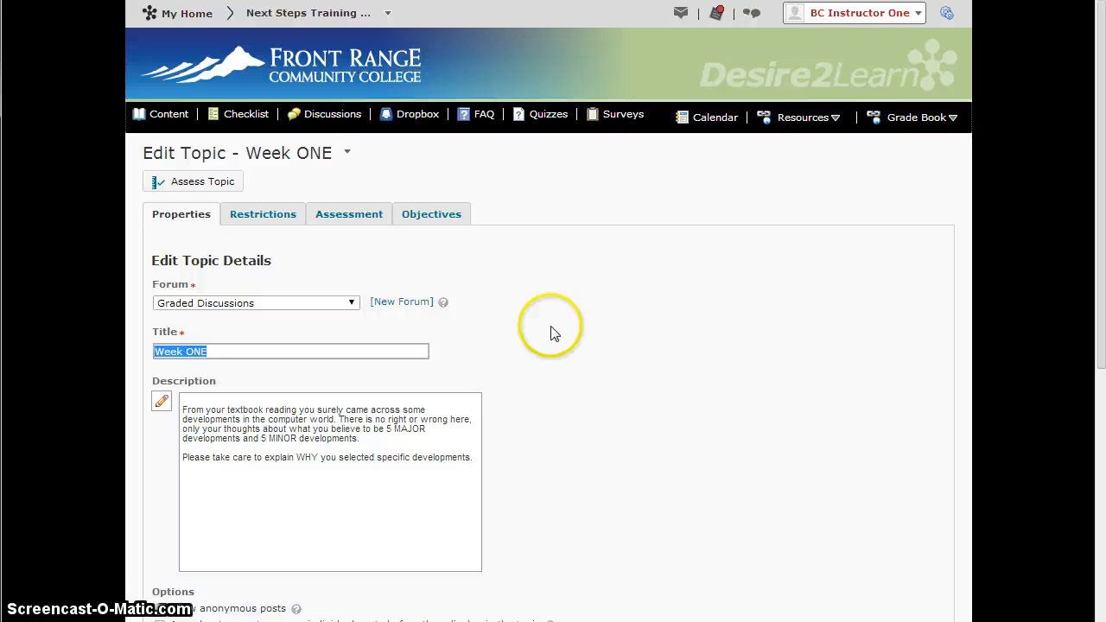
# Review the topic's assessment settings with Gradable Discussion as the grade item, and leave without saving.
pyautogui.click(348, 216)
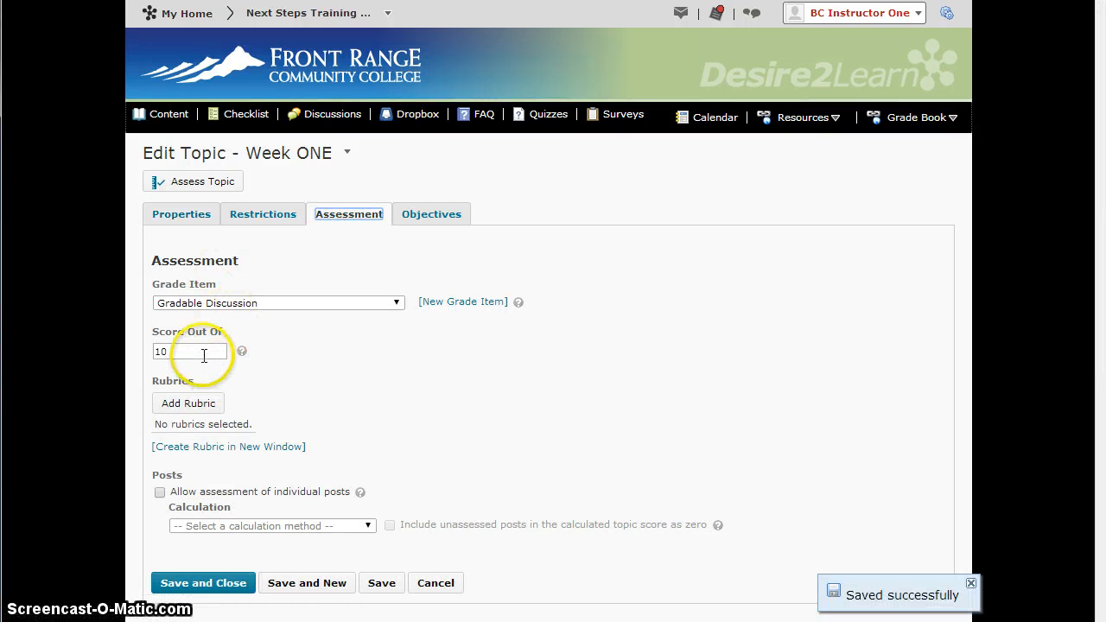
pyautogui.click(210, 303)
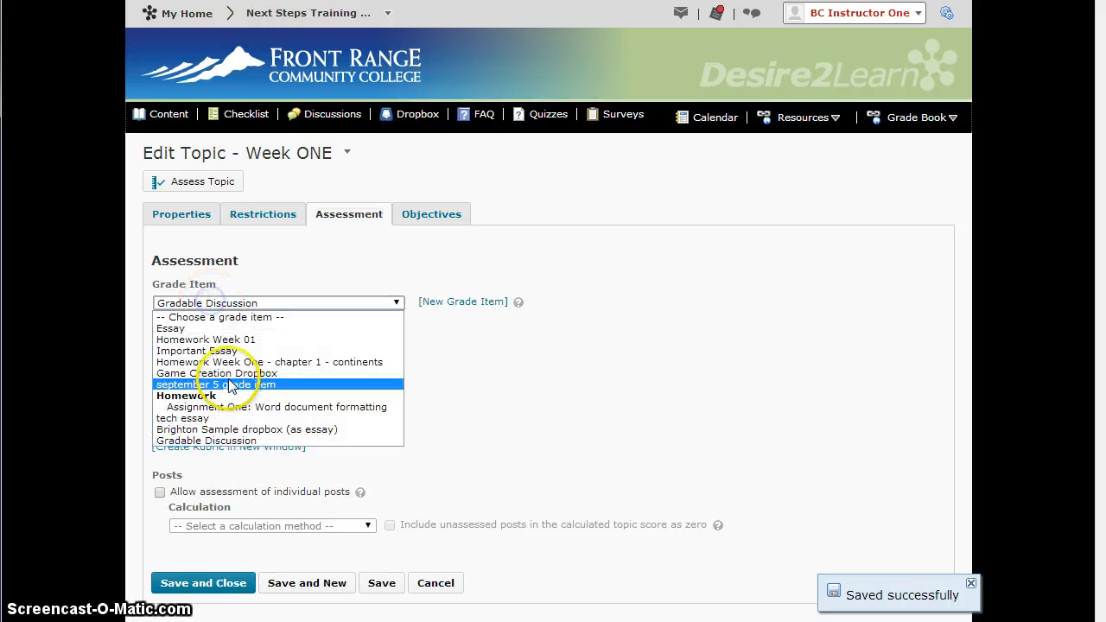
pyautogui.click(236, 441)
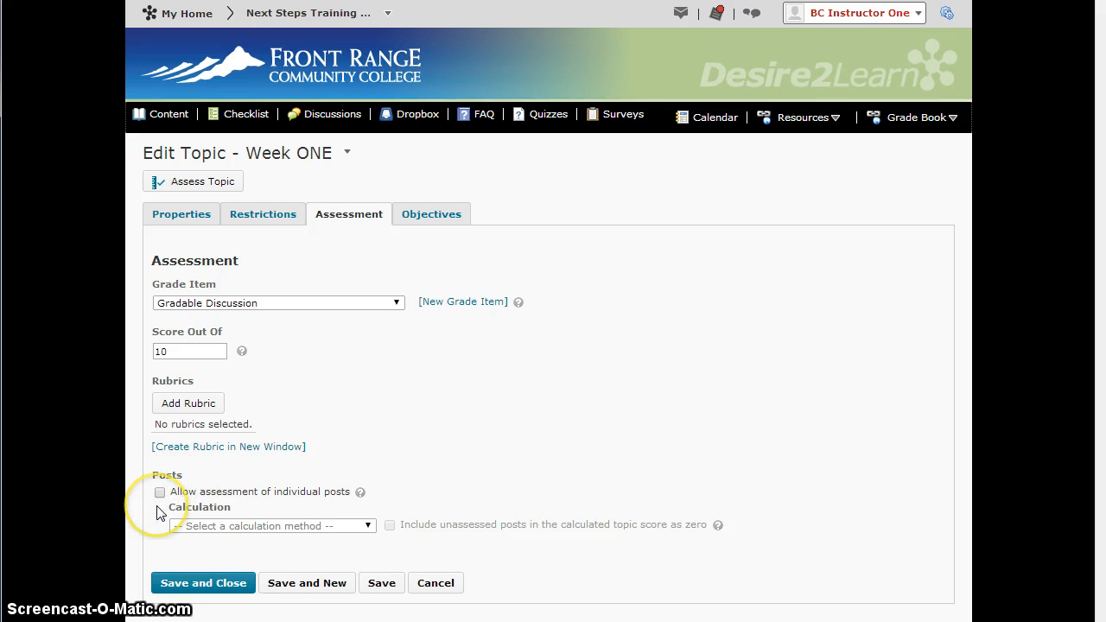
pyautogui.click(439, 586)
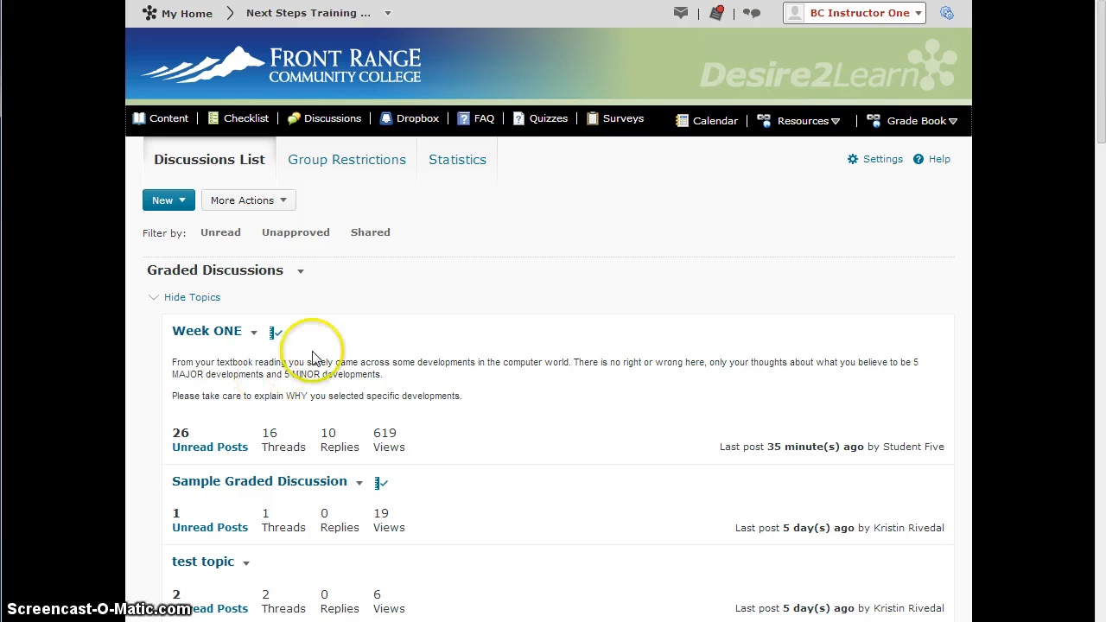
# View the Week ONE topic statistics and examine the number of posts authored and read by each user.
pyautogui.click(253, 334)
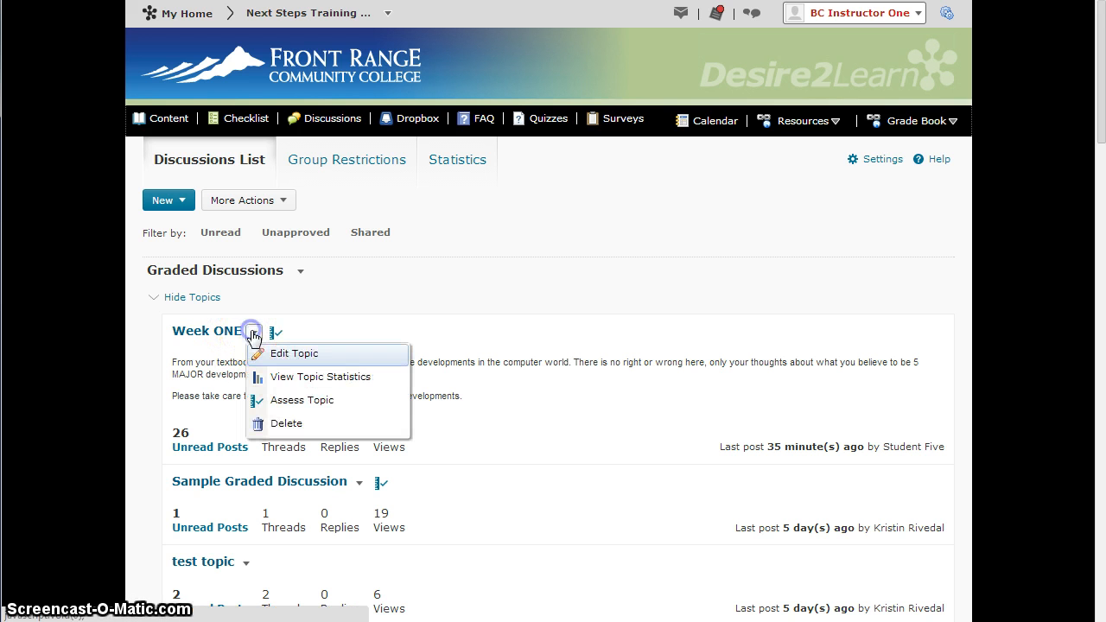
pyautogui.click(348, 378)
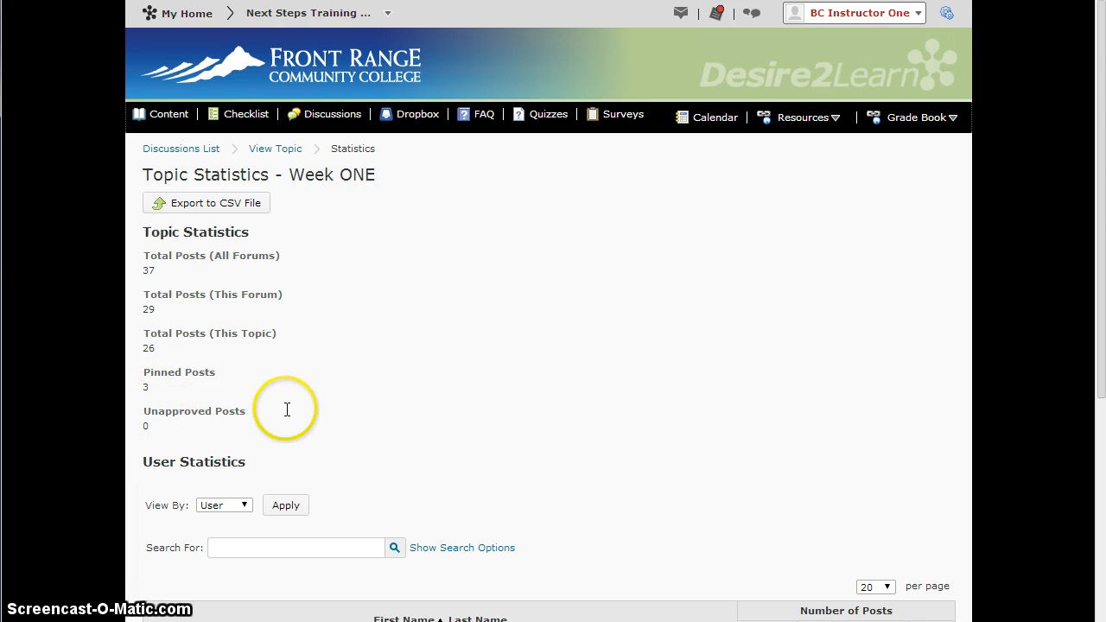
pyautogui.scroll(-2, 398, 406)
pyautogui.scroll(-2, 484, 363)
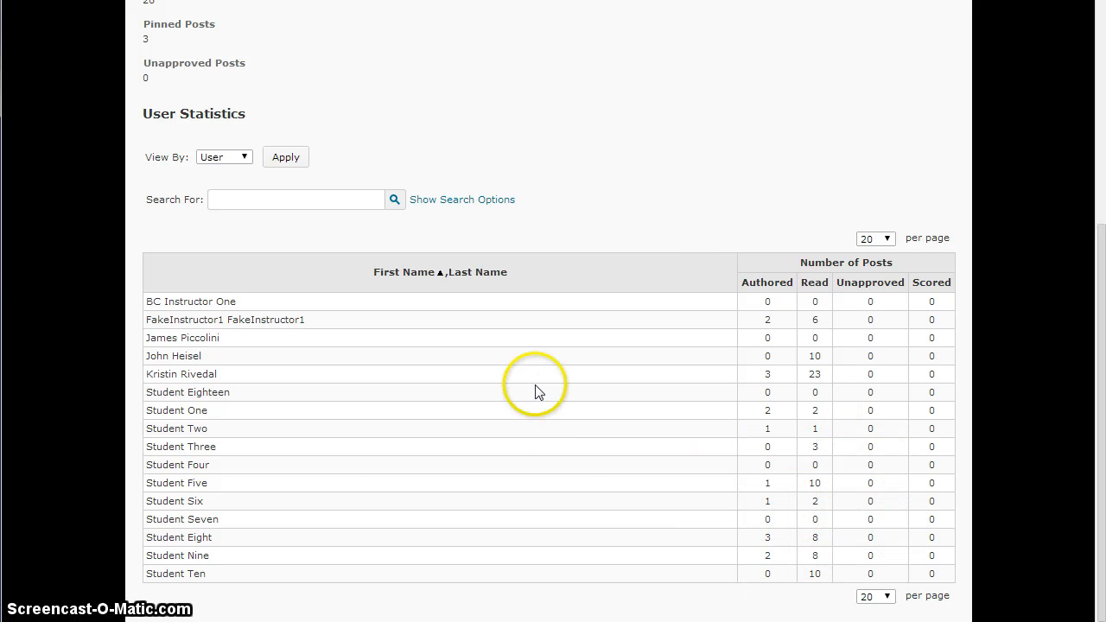
pyautogui.scroll(2, 585, 355)
pyautogui.scroll(2, 585, 349)
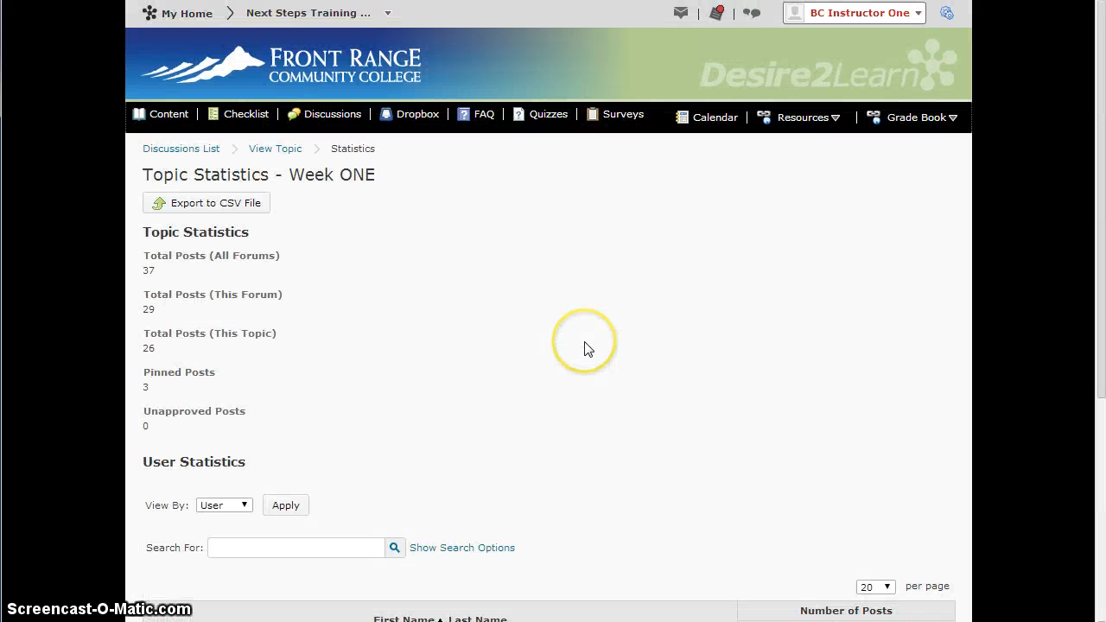
# Go to the grade book and open the Gradable Discussion item for entering grades.
pyautogui.click(949, 121)
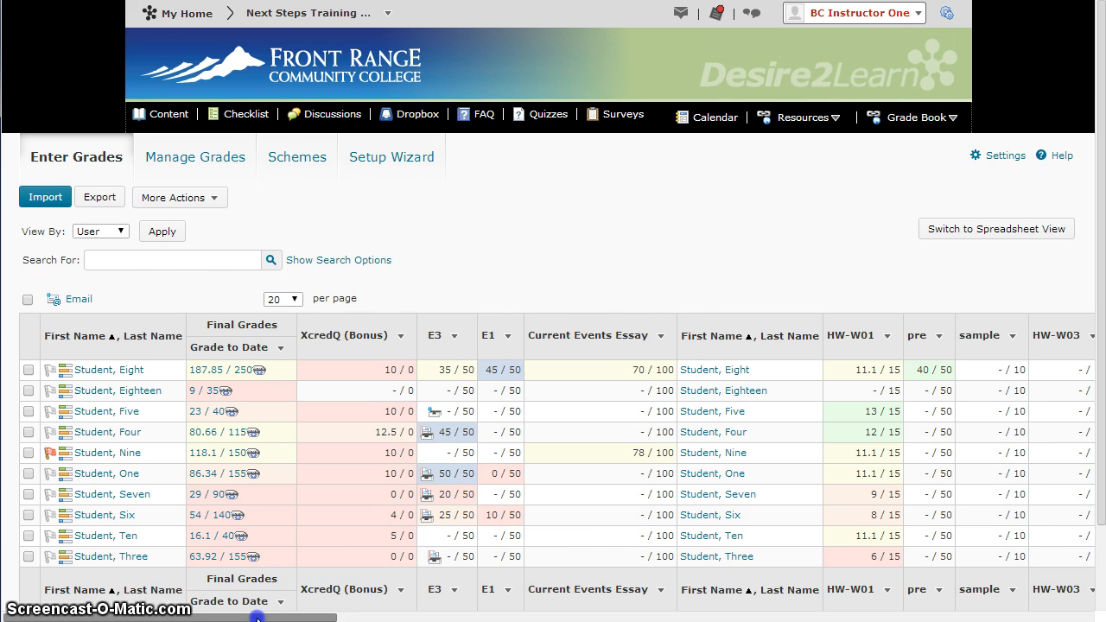
pyautogui.moveTo(257, 618); pyautogui.dragTo(1024, 618)
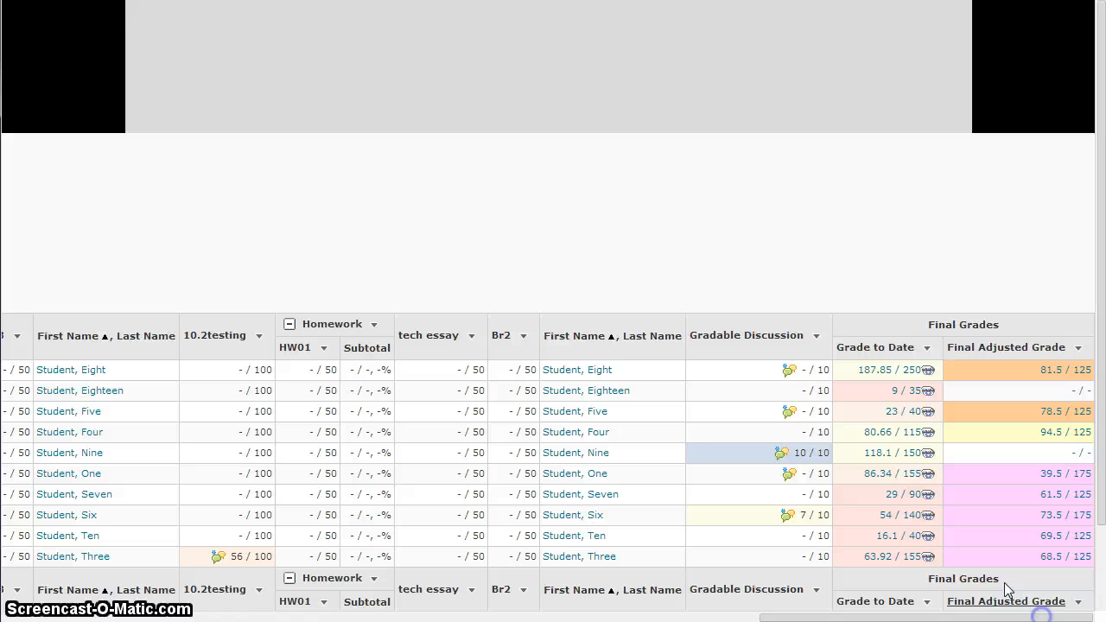
pyautogui.click(817, 337)
pyautogui.click(724, 393)
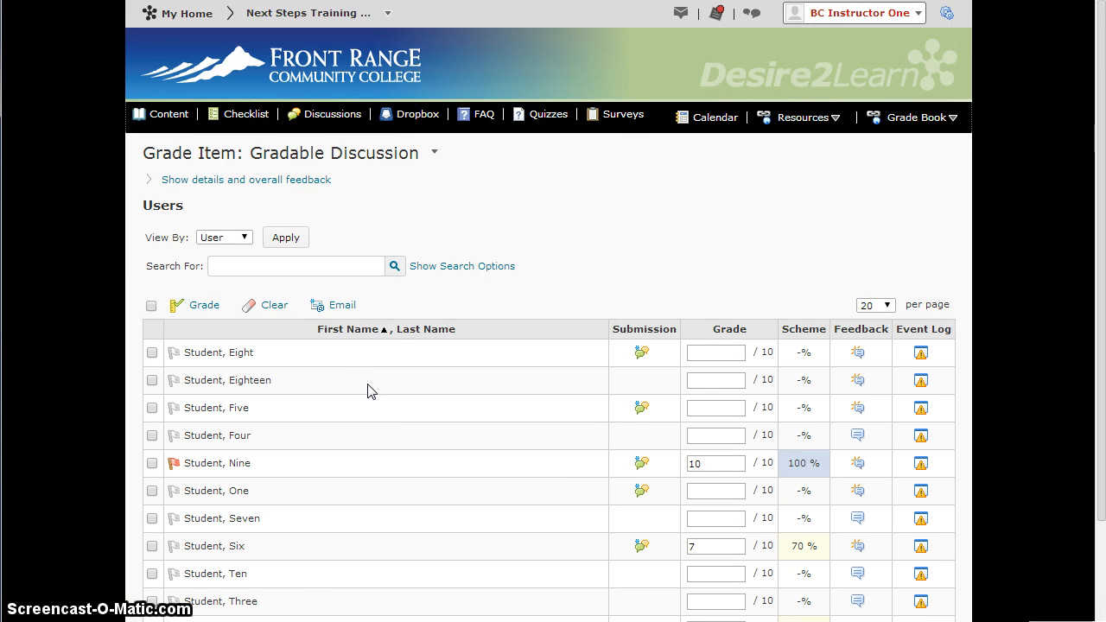
pyautogui.scroll(-3, 367, 391)
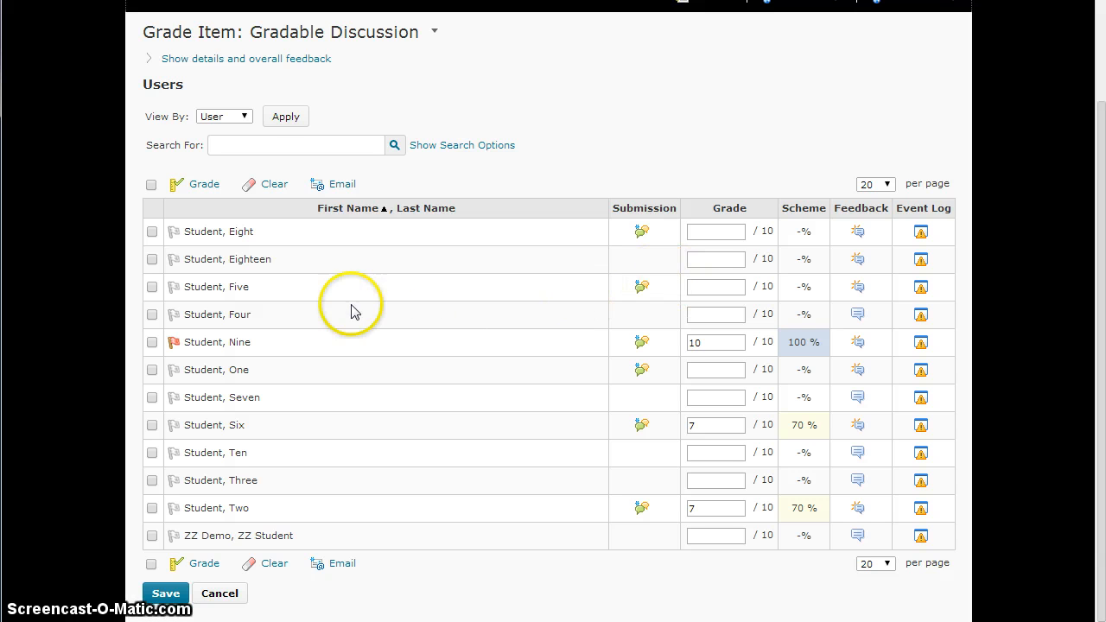
# Open Student Five's discussion submission and set the topic score to 7 out of 10.
pyautogui.click(642, 288)
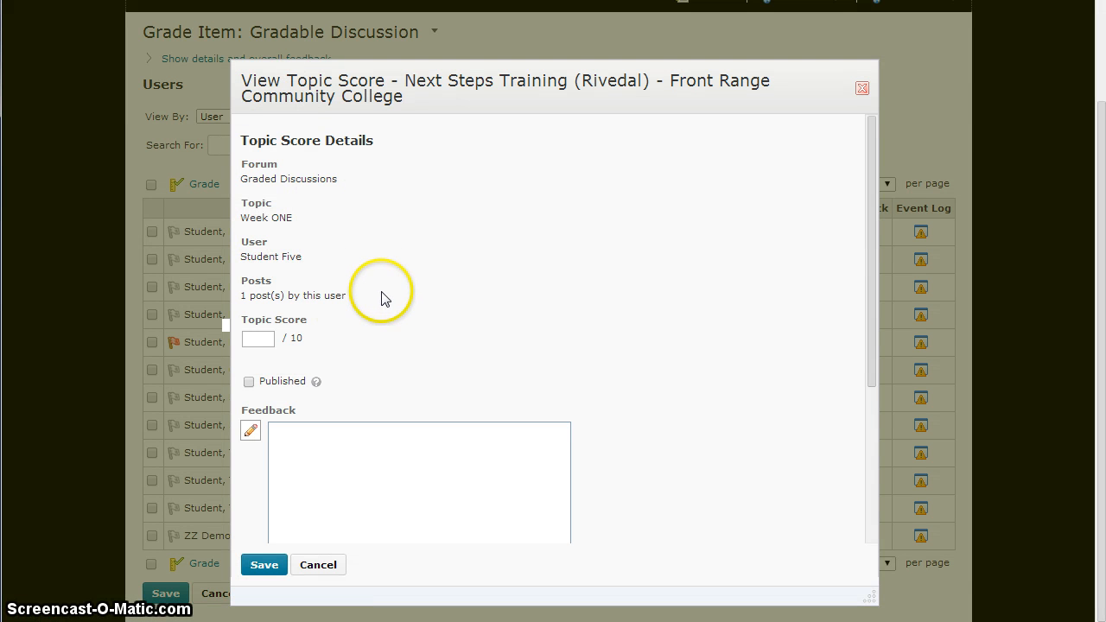
pyautogui.click(250, 340)
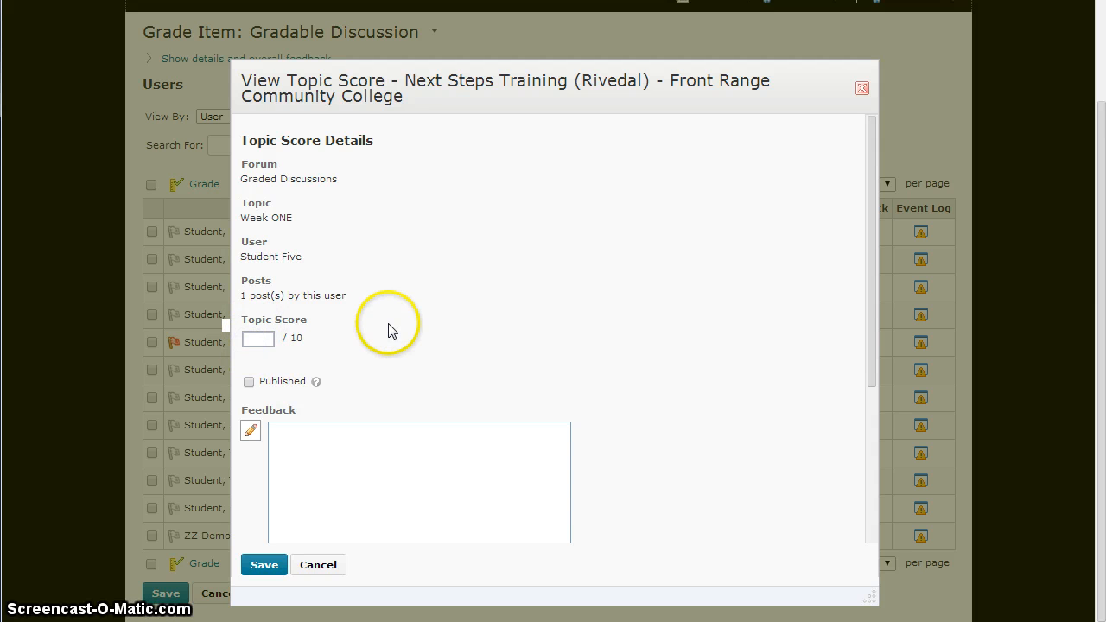
pyautogui.click(506, 312)
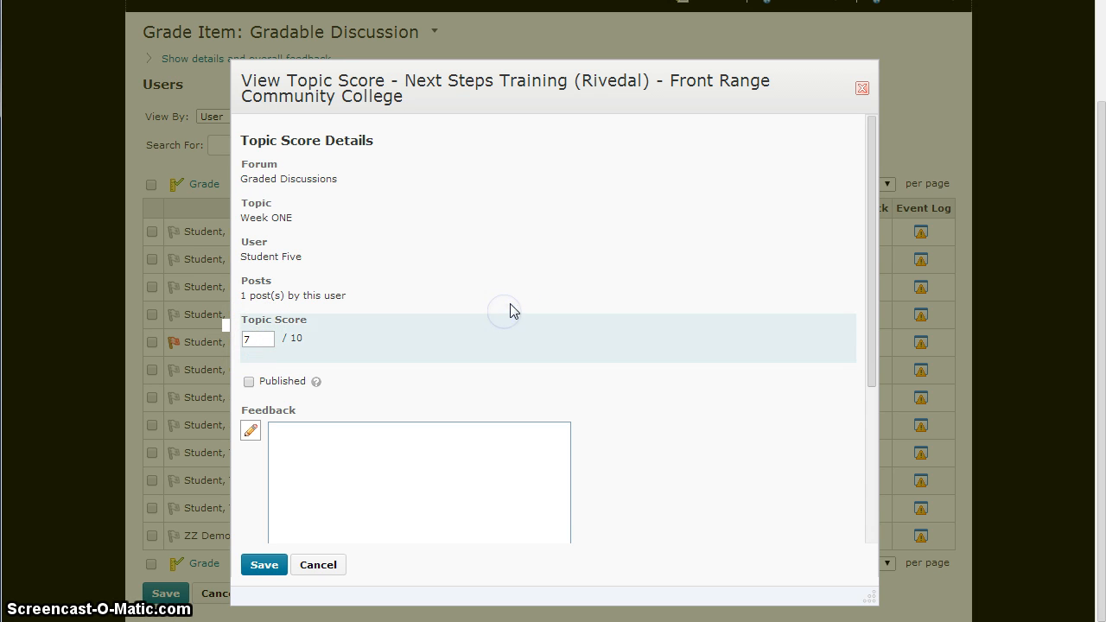
# Enter "This is text feedback." as the feedback and review the student's post below it.
pyautogui.scroll(-2, 501, 313)
pyautogui.click(336, 357)
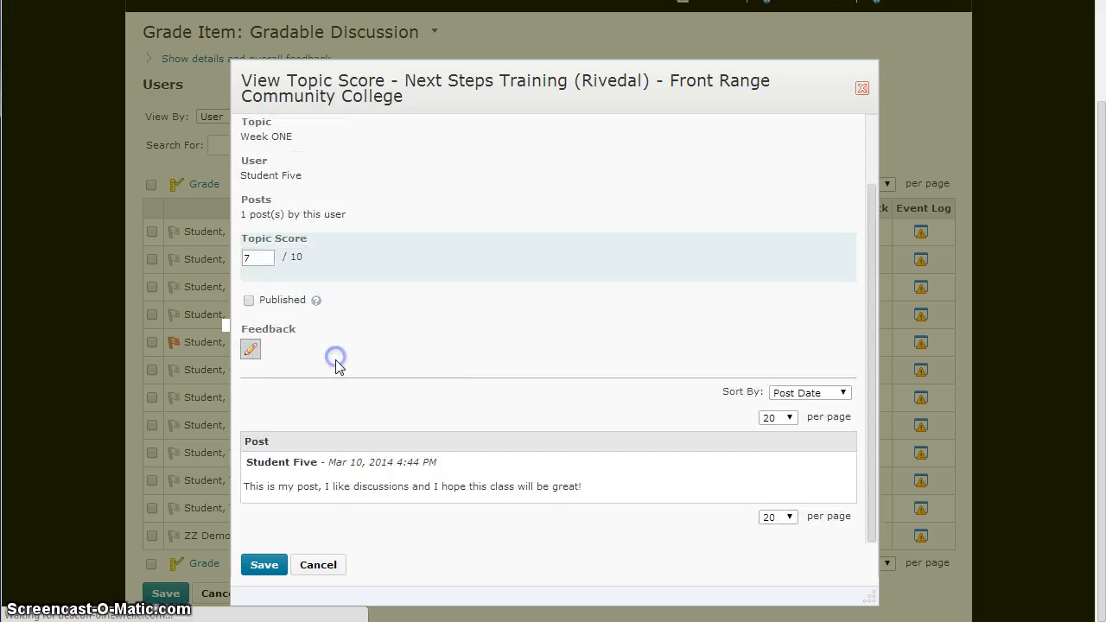
pyautogui.click(356, 458)
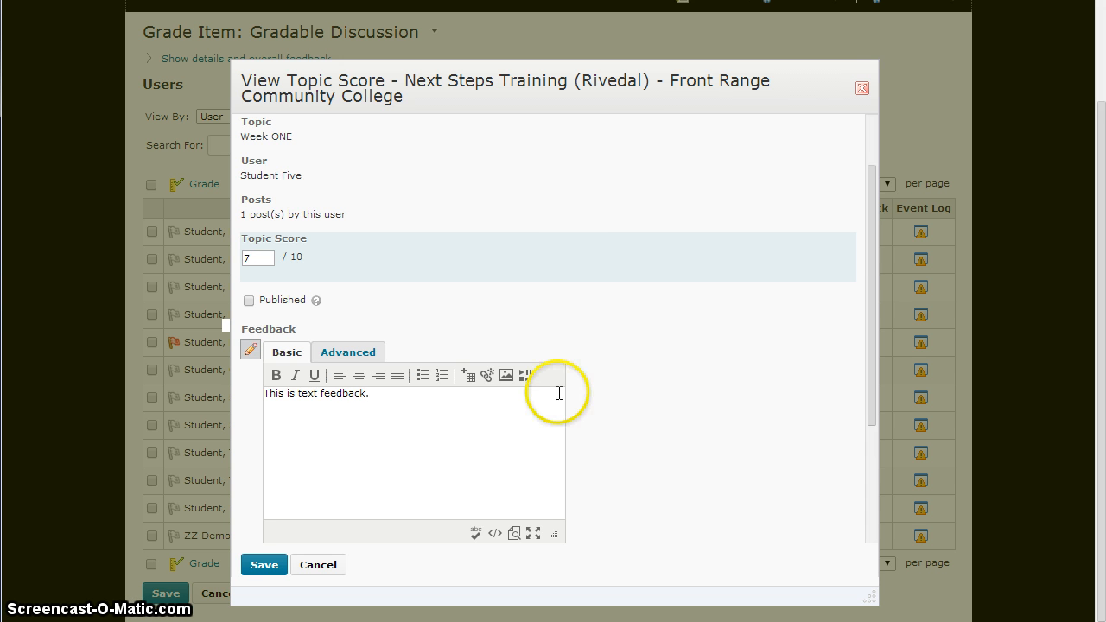
pyautogui.scroll(-2, 562, 390)
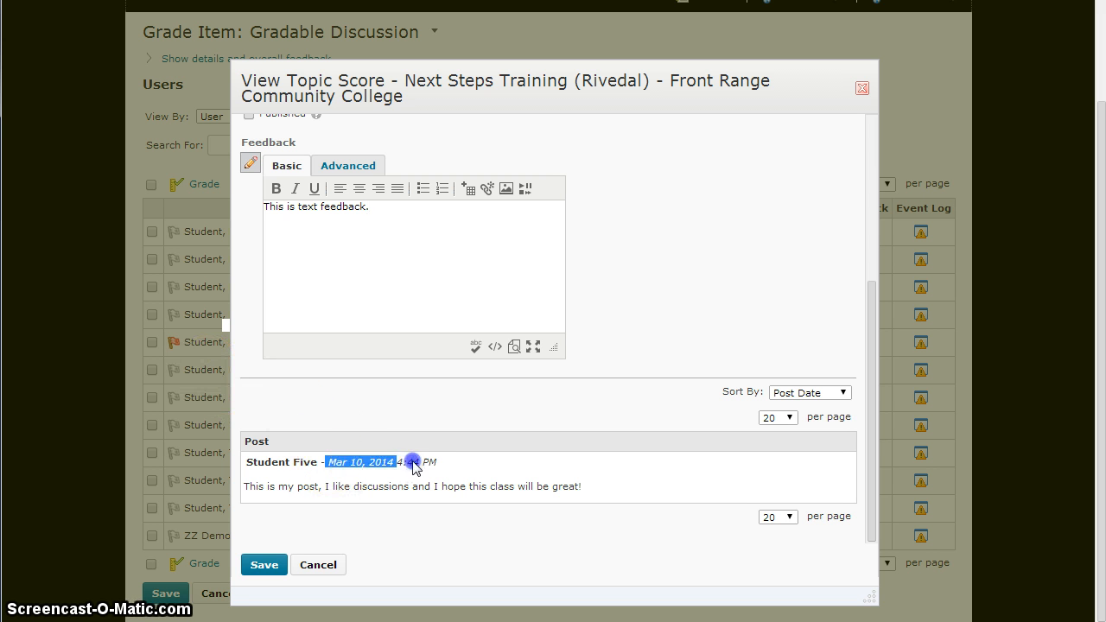
pyautogui.click(505, 467)
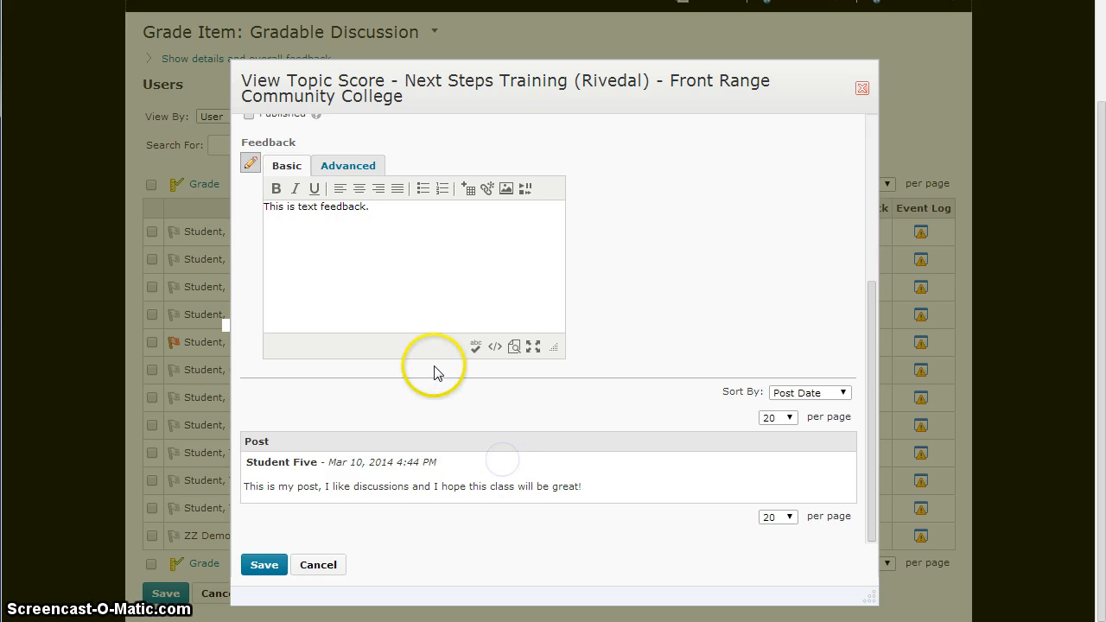
pyautogui.scroll(3, 432, 369)
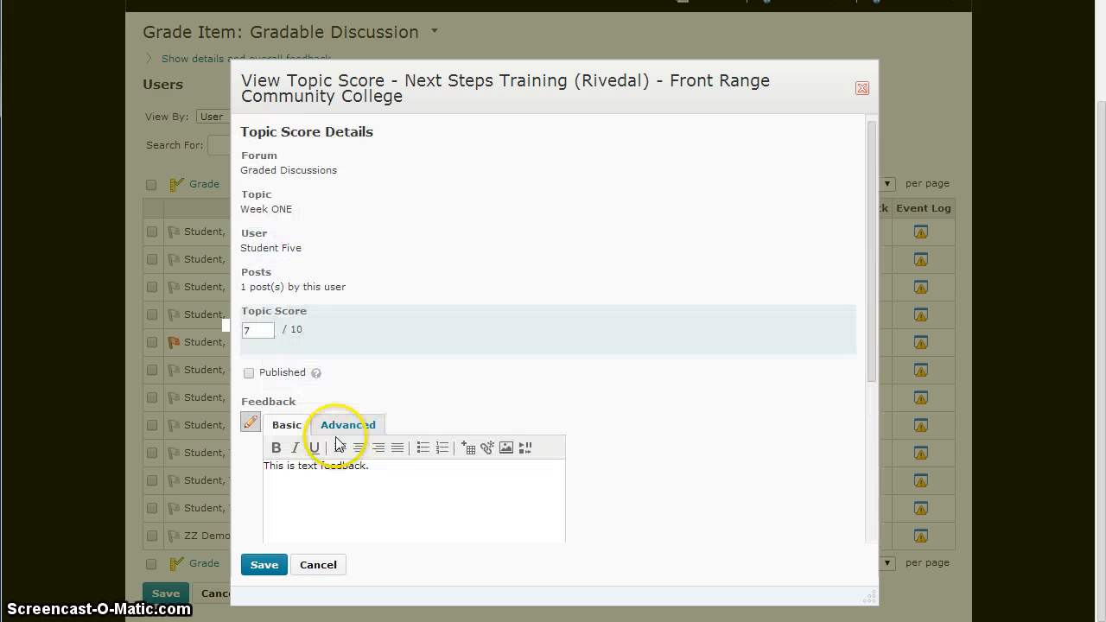
# Mark the topic score as published and save it, overwriting the existing feedback in the grades area.
pyautogui.doubleClick(245, 330)
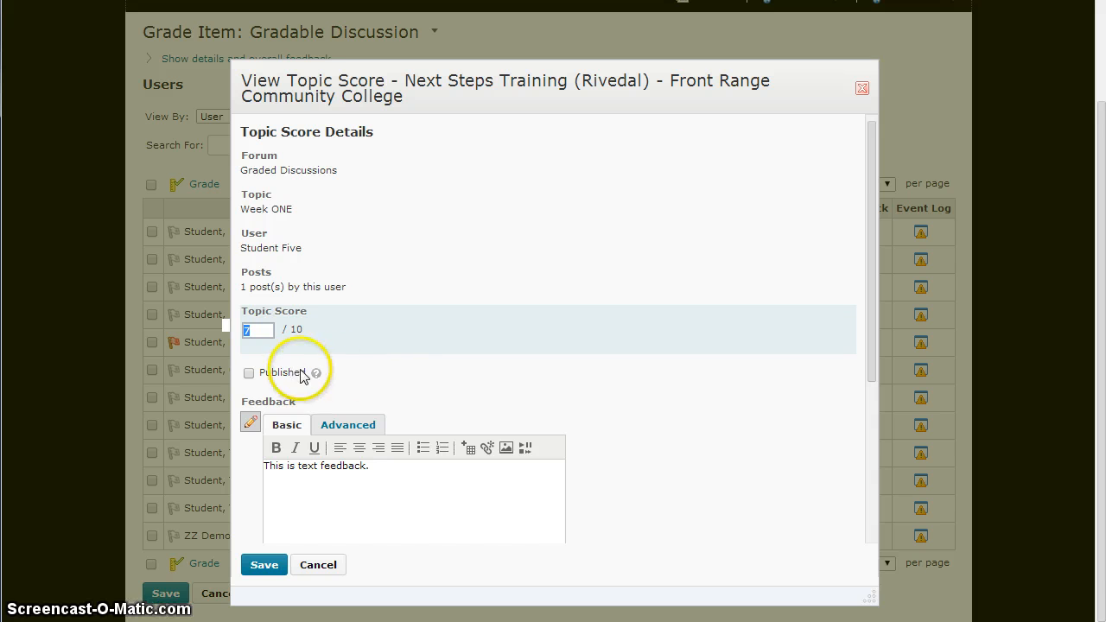
pyautogui.click(249, 373)
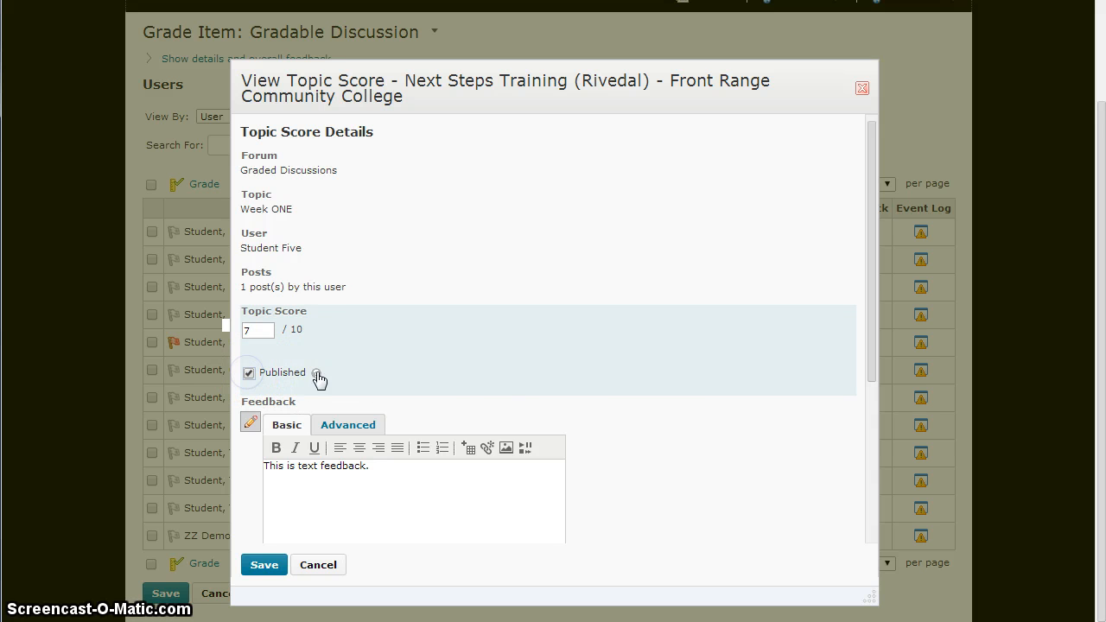
pyautogui.scroll(-2, 652, 380)
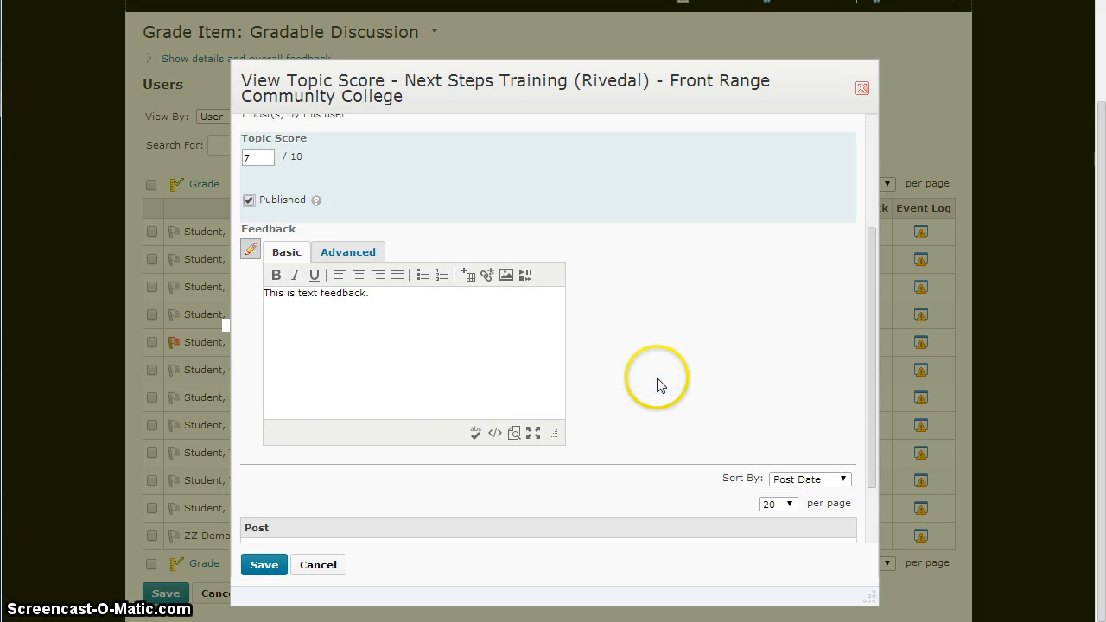
pyautogui.click(254, 567)
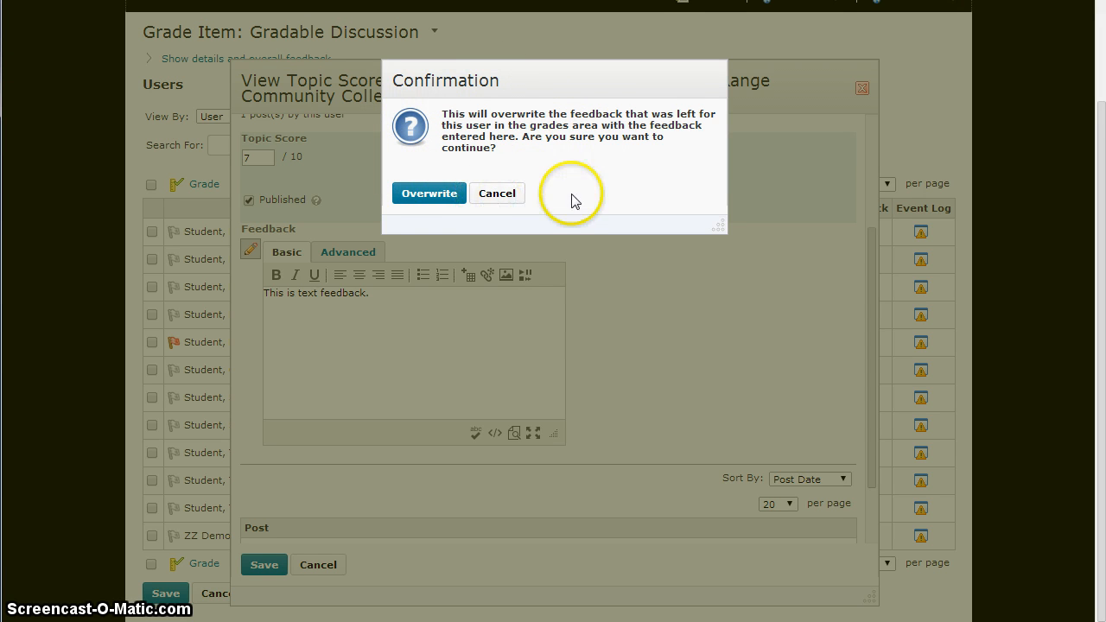
pyautogui.click(425, 196)
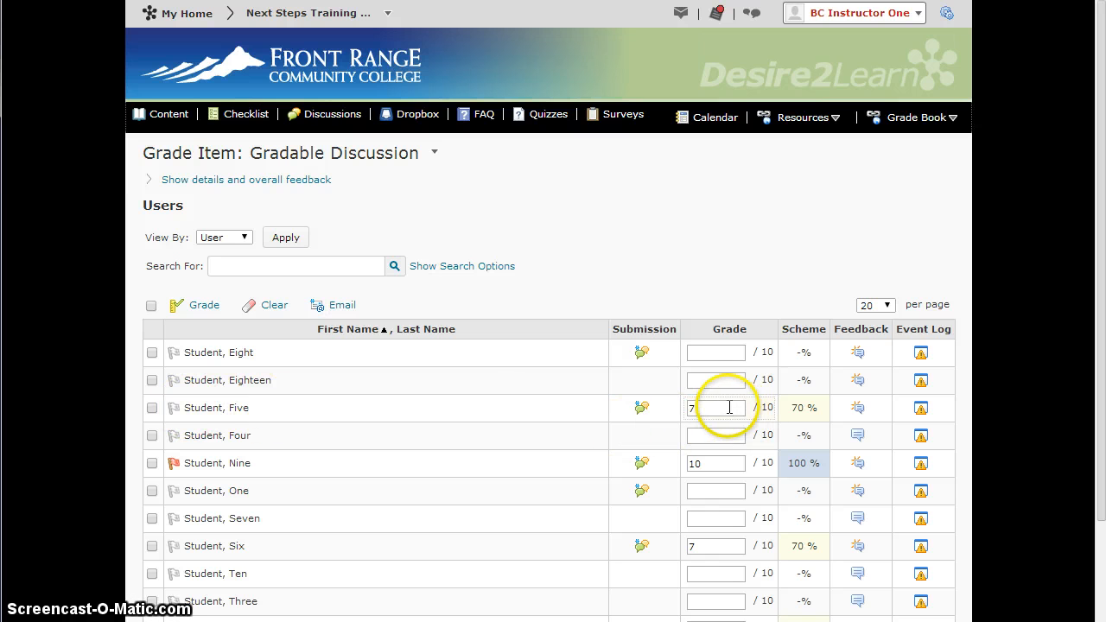
# Check Student Five's grade and feedback in the grade item, and close the feedback without changes.
pyautogui.moveTo(716, 407); pyautogui.dragTo(686, 406)
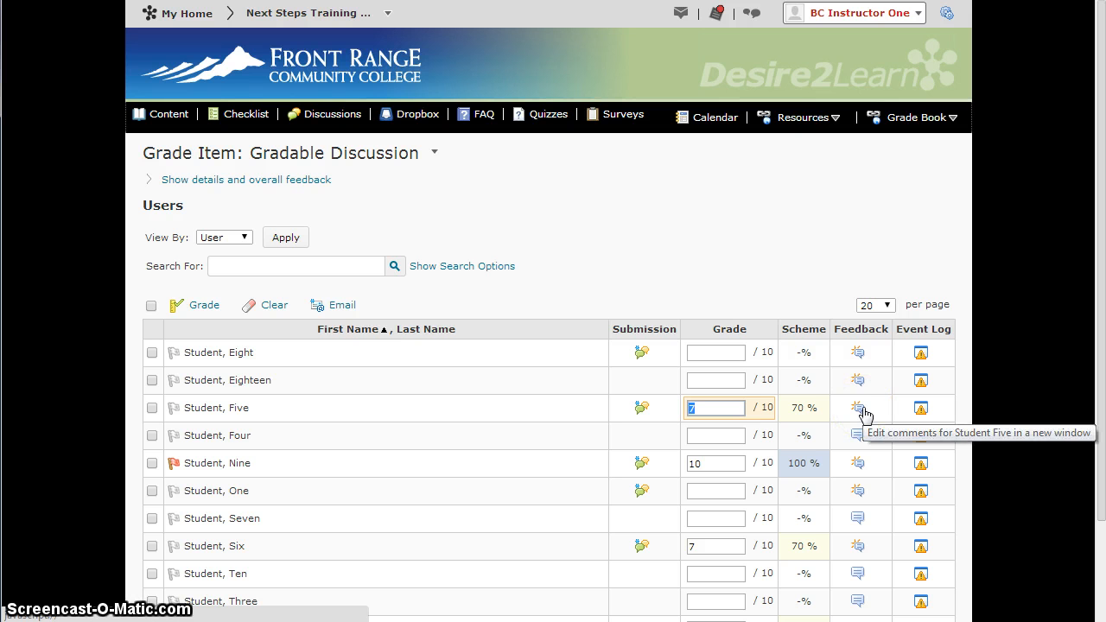
pyautogui.click(865, 415)
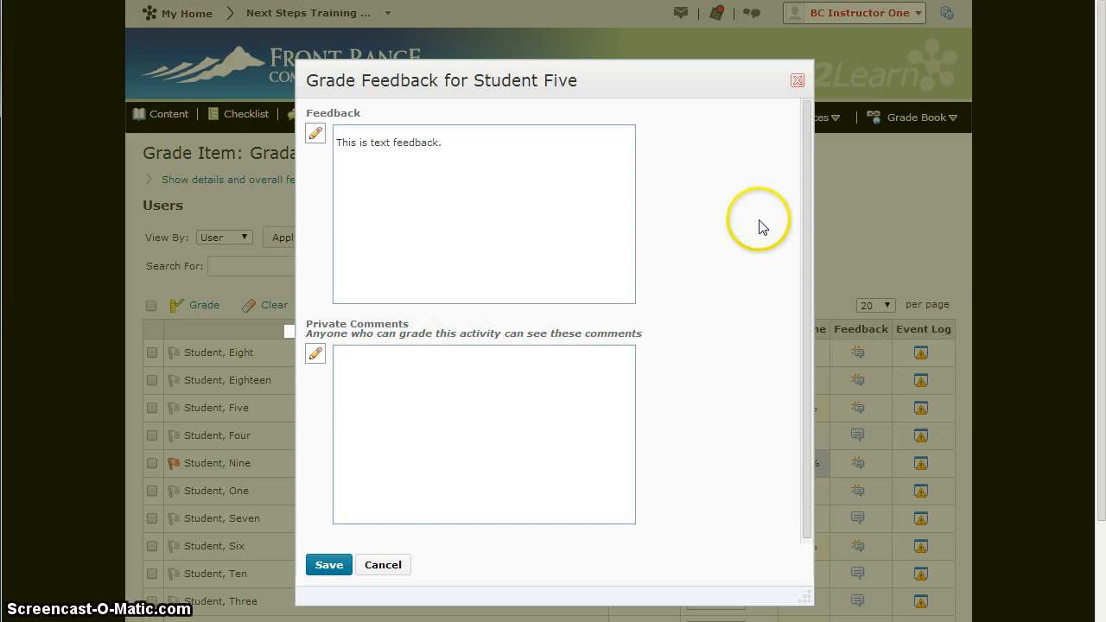
pyautogui.click(796, 80)
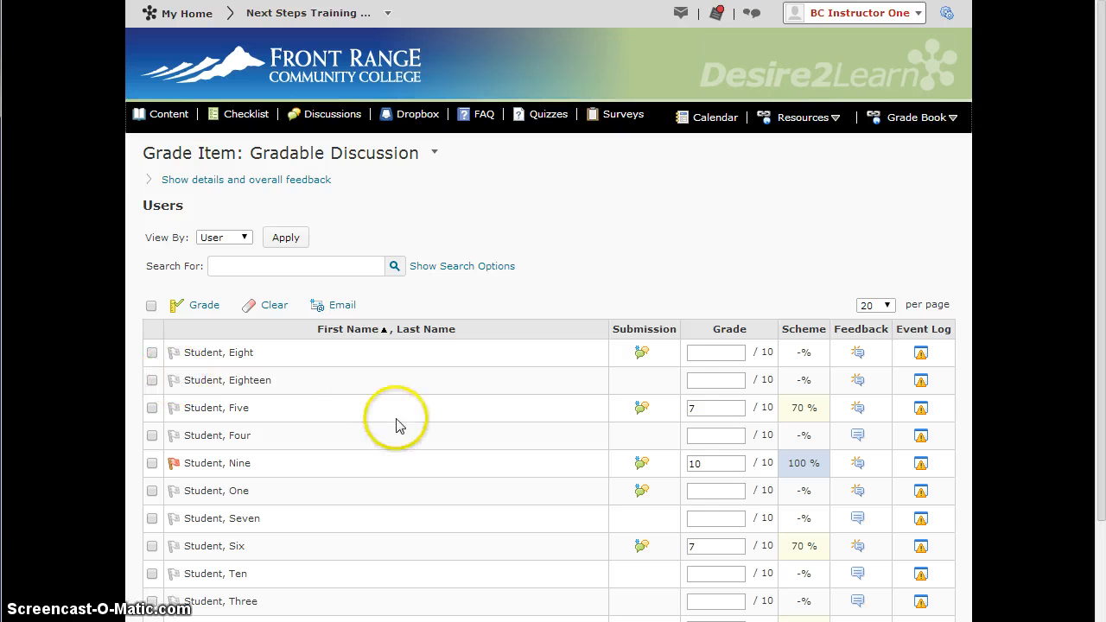
# Give Student Eighteen a grade of 0 out of 10 and save the feedback "Please contact me if you have questions about the required discussions.".
pyautogui.click(704, 377)
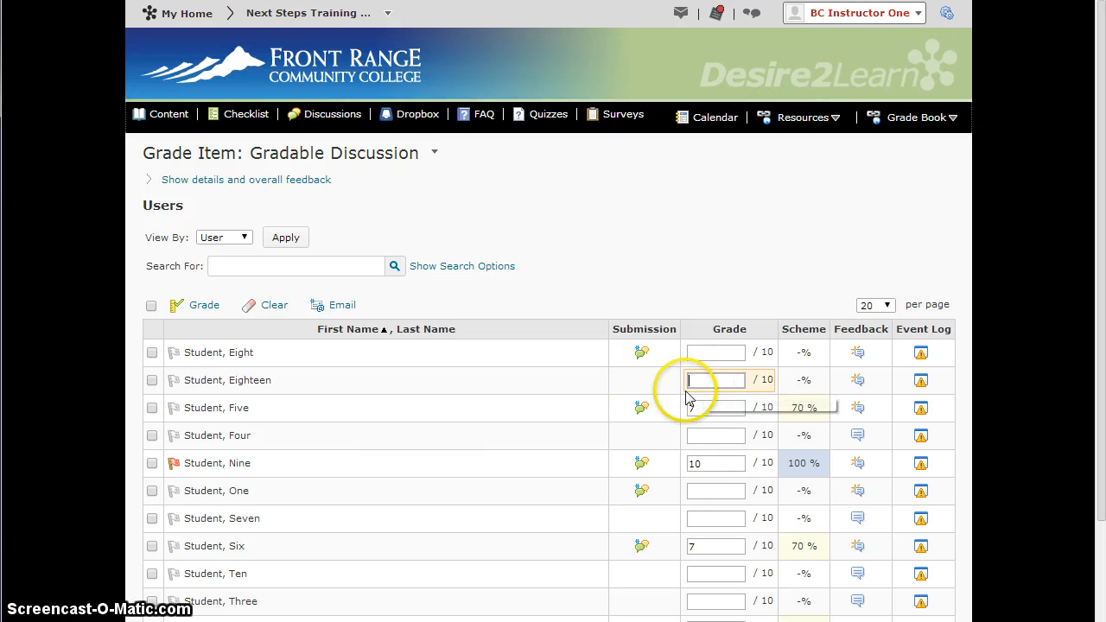
pyautogui.click(858, 380)
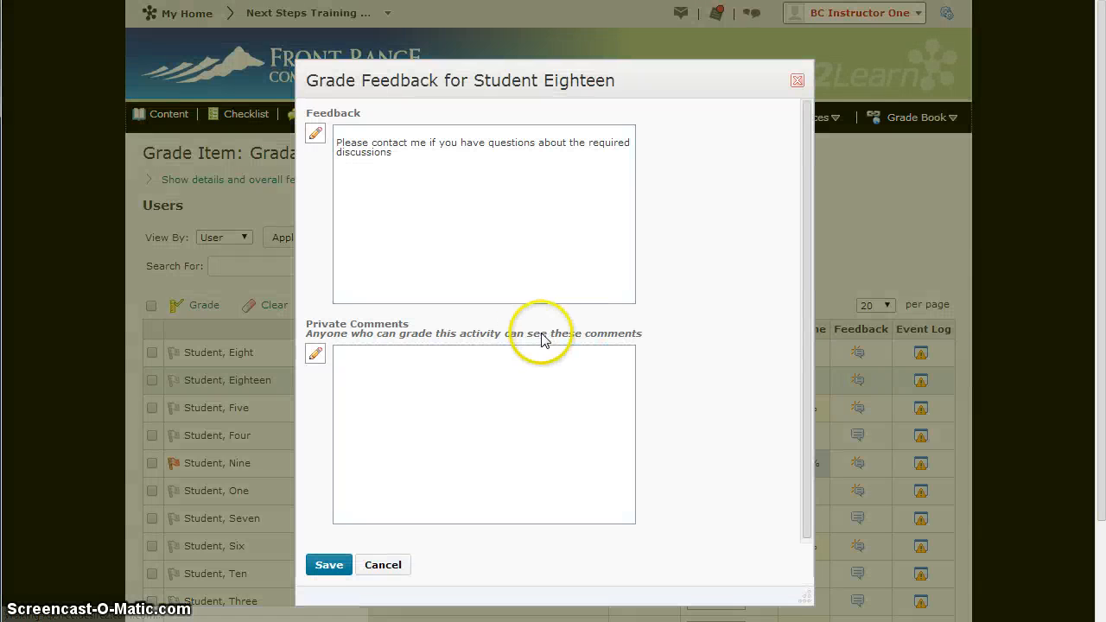
pyautogui.click(443, 207)
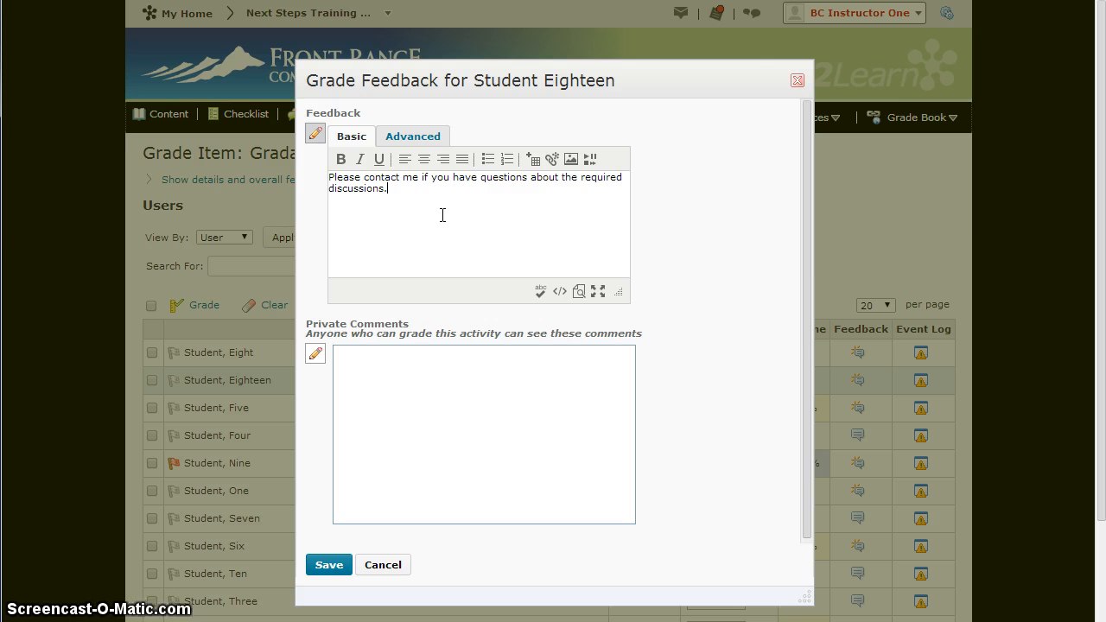
pyautogui.moveTo(417, 209); pyautogui.dragTo(298, 161)
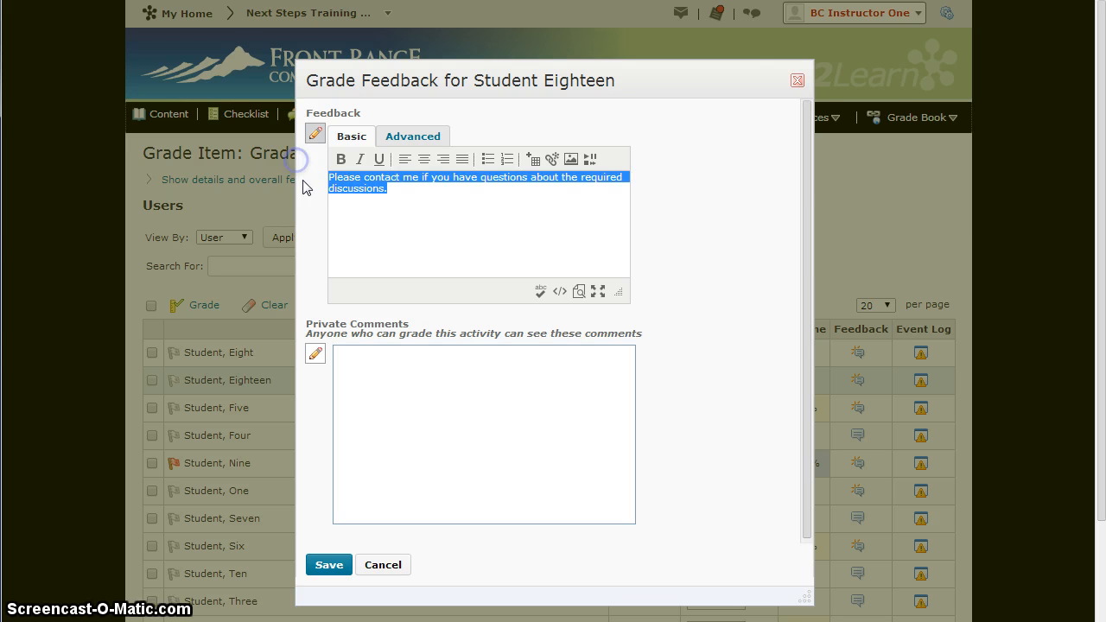
pyautogui.click(409, 188)
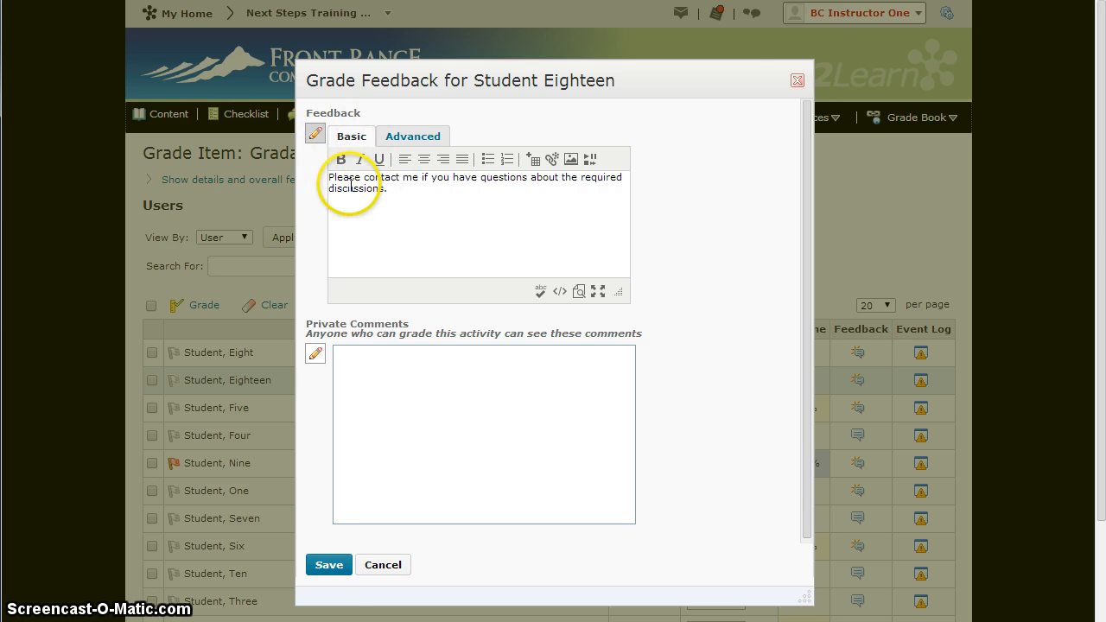
pyautogui.click(326, 566)
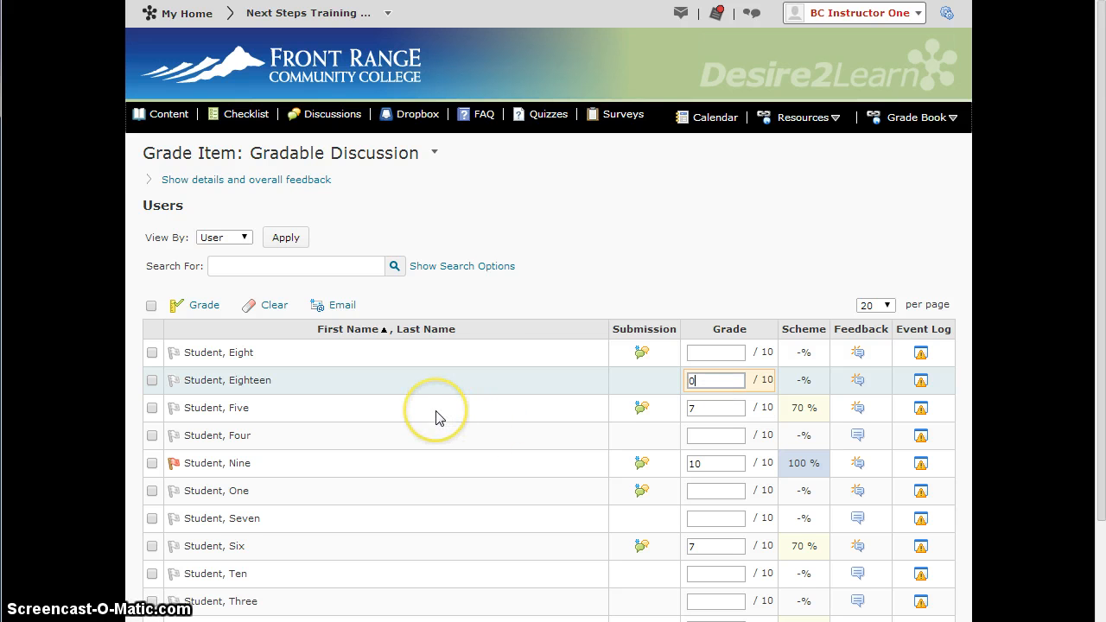
pyautogui.scroll(-3, 452, 337)
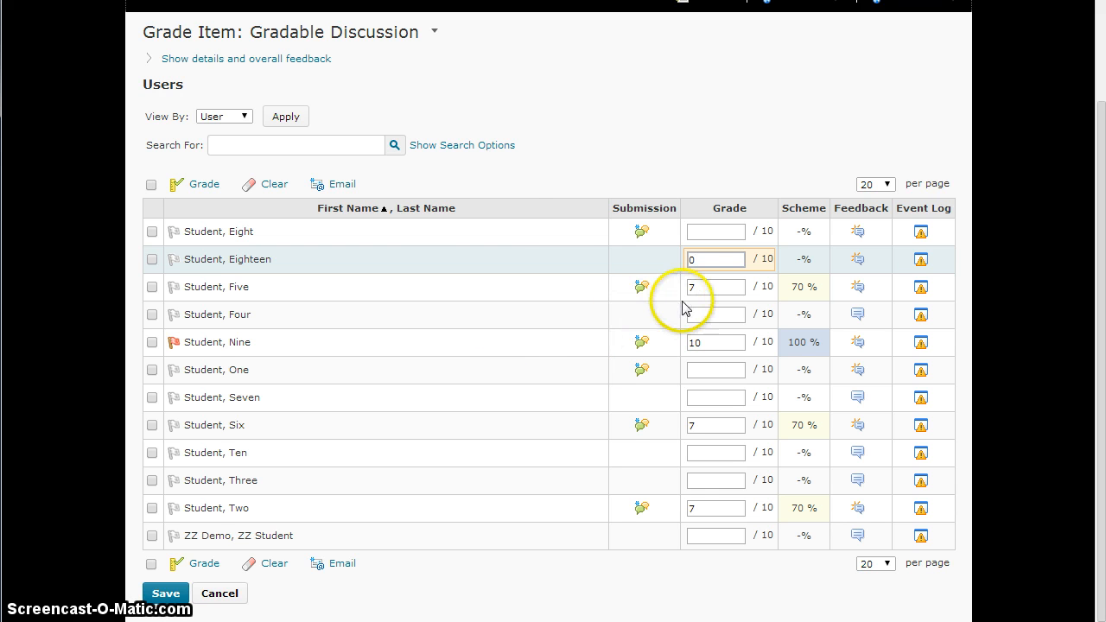
pyautogui.click(709, 287)
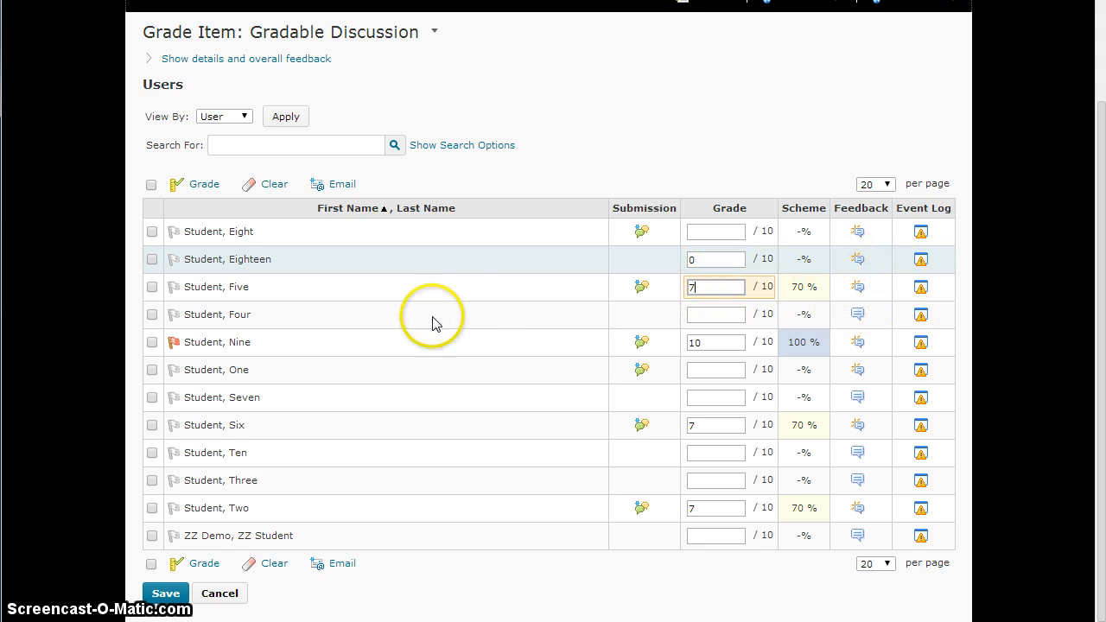
pyautogui.scroll(2, 398, 303)
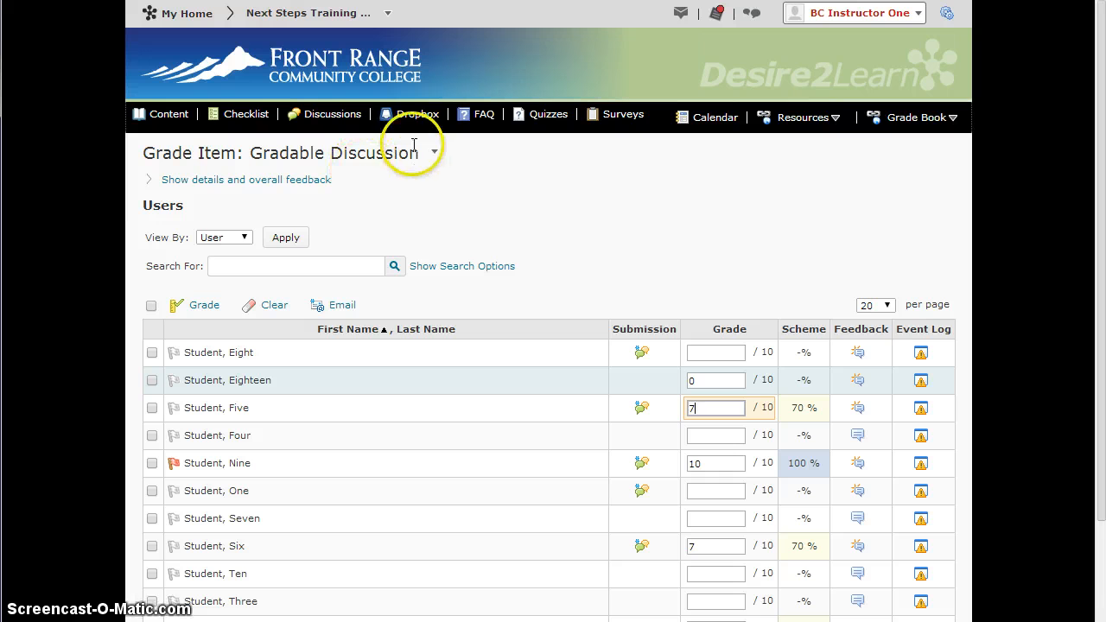
# Check the grade item linked to the Sample Essay with Plagiarism Detection dropbox folder, and open the folder's submissions.
pyautogui.click(406, 119)
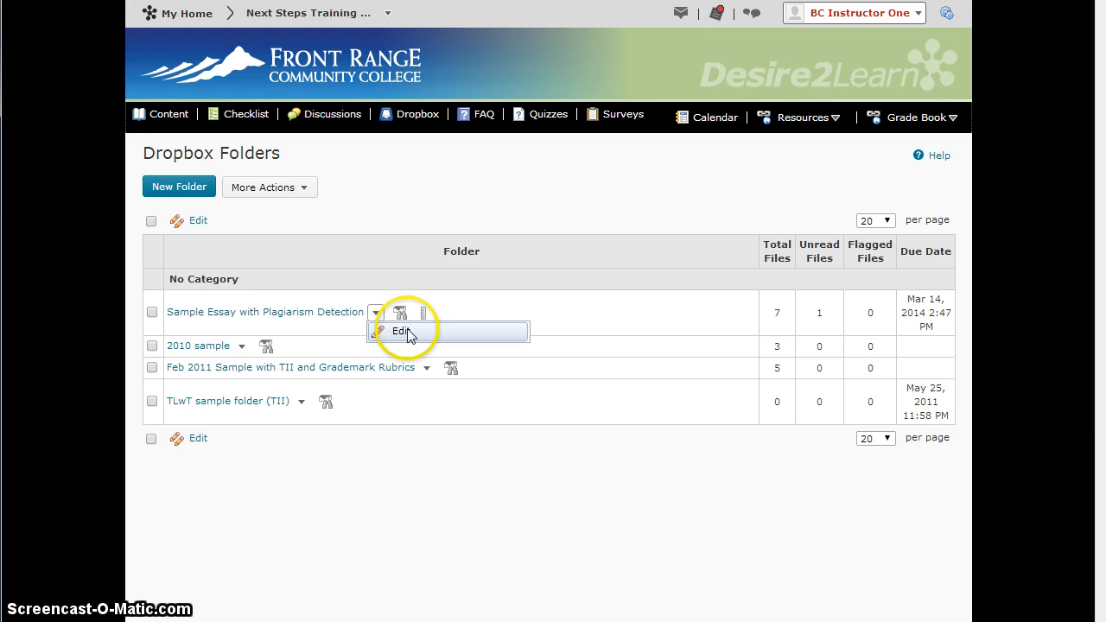
pyautogui.click(408, 332)
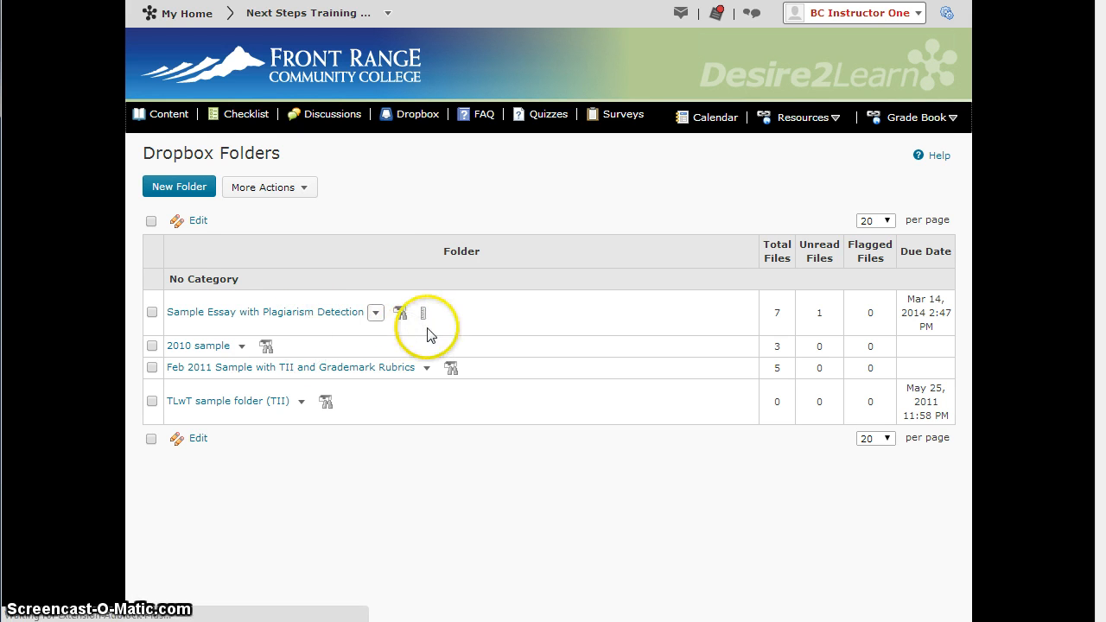
pyautogui.scroll(-1, 259, 345)
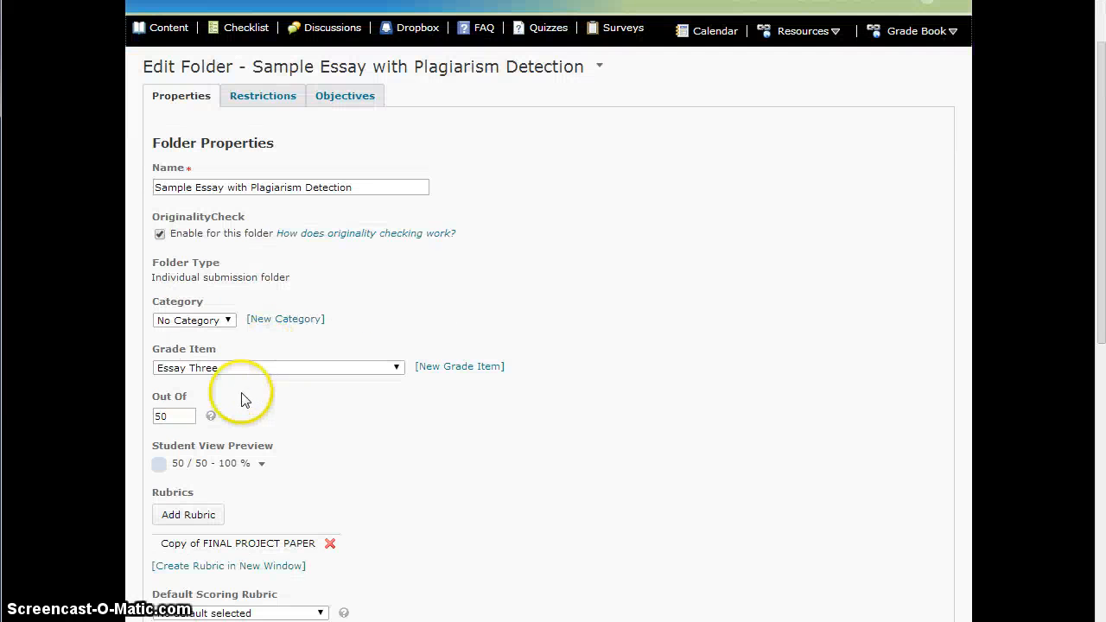
pyautogui.click(245, 367)
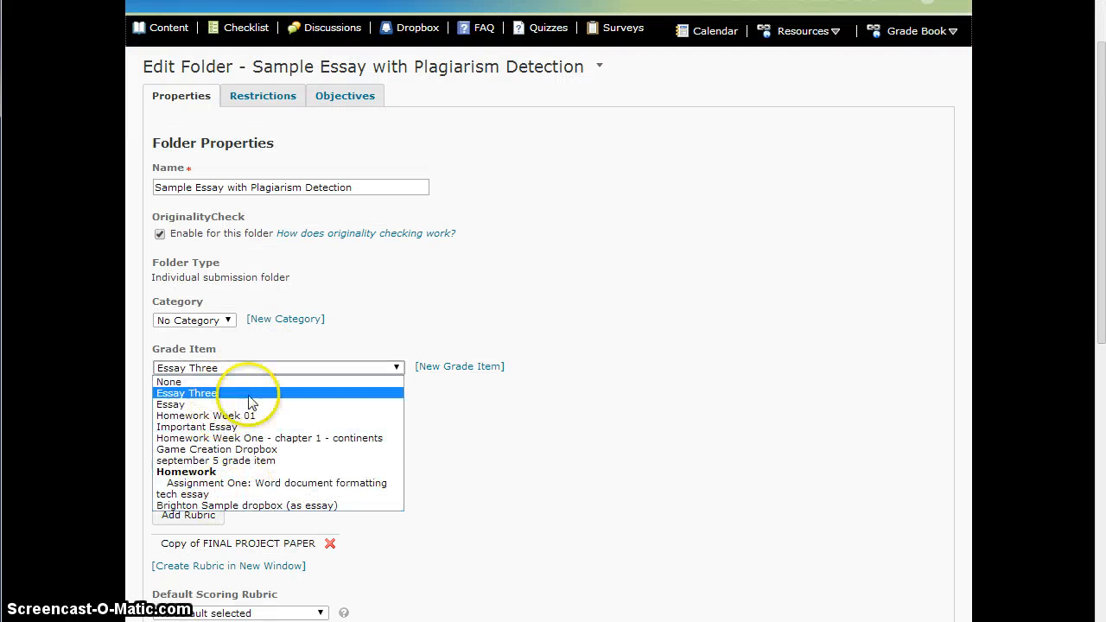
pyautogui.click(566, 301)
pyautogui.scroll(1, 458, 249)
pyautogui.click(411, 114)
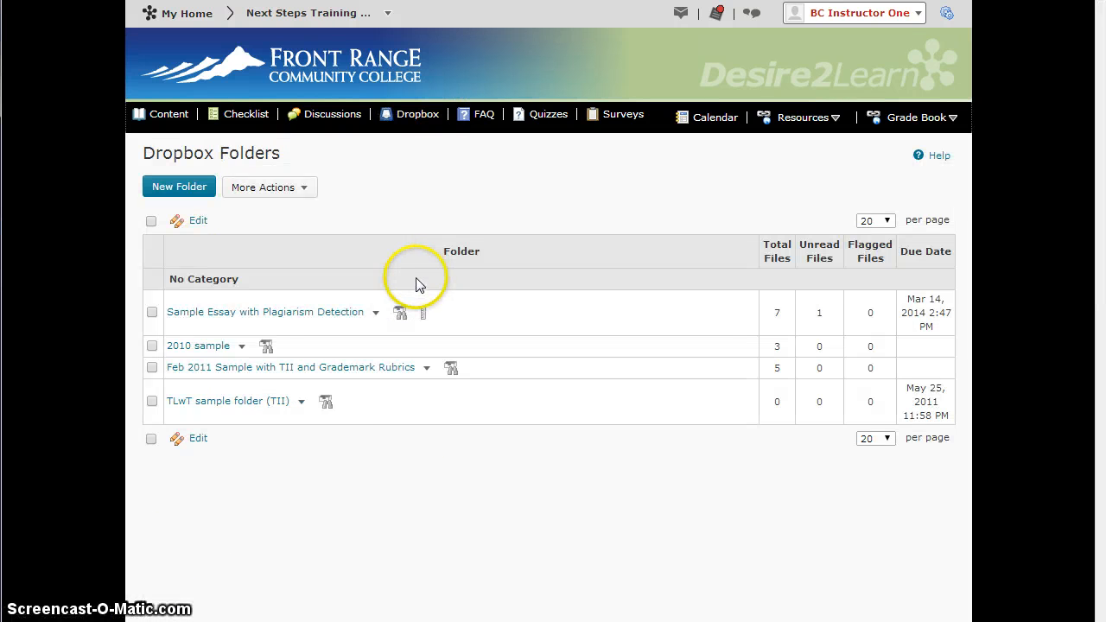
pyautogui.click(248, 314)
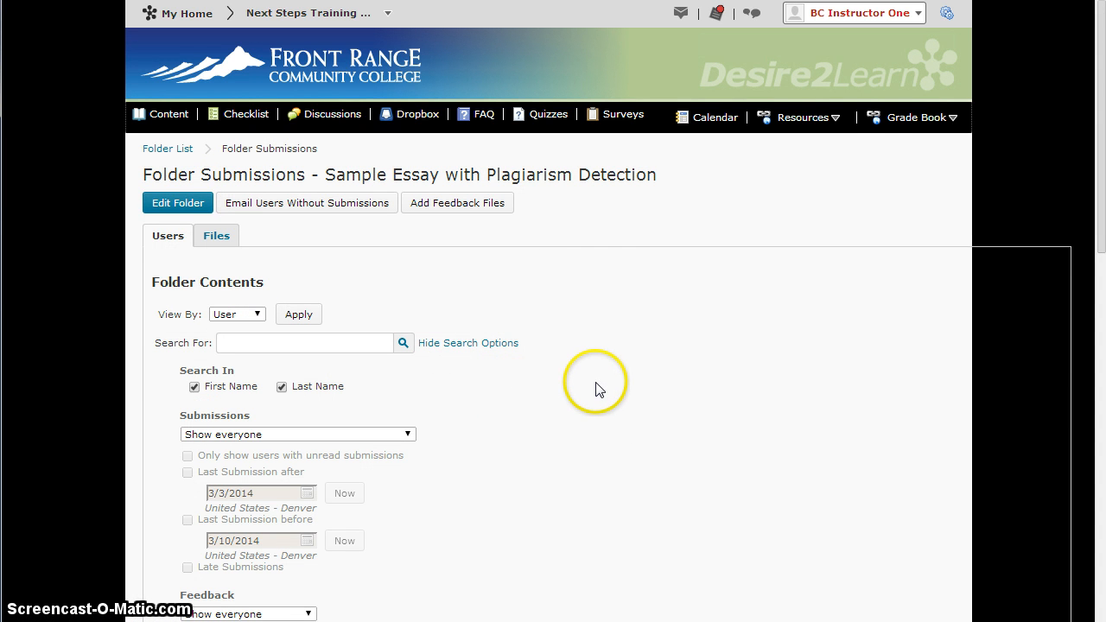
# Go to the grade book and open the E3 (Essay Three) grade item to grade all students.
pyautogui.click(940, 121)
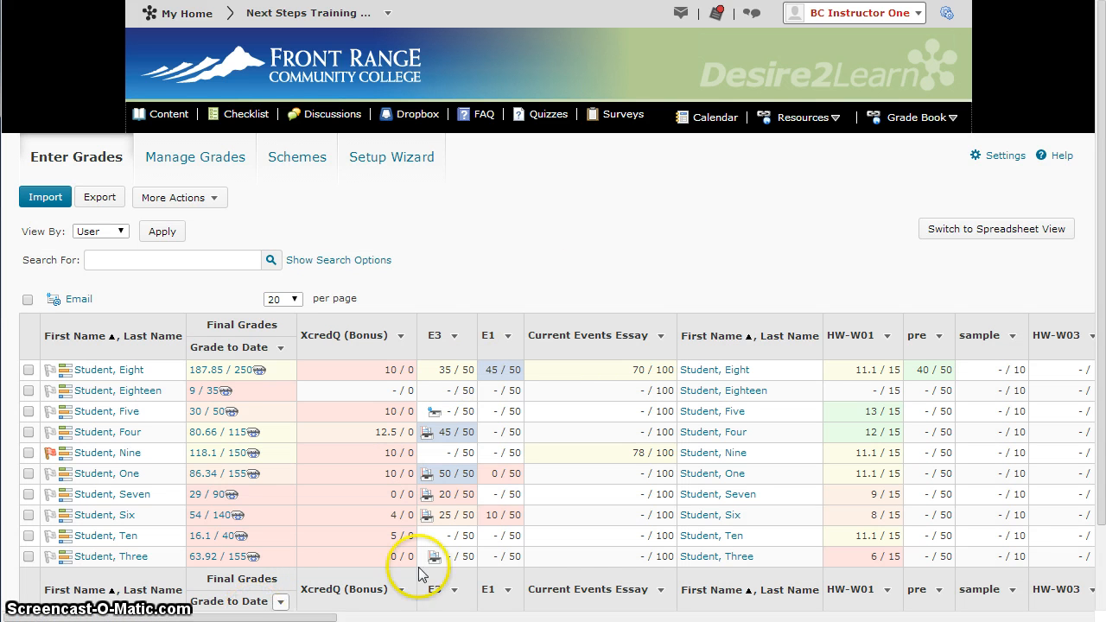
pyautogui.click(455, 337)
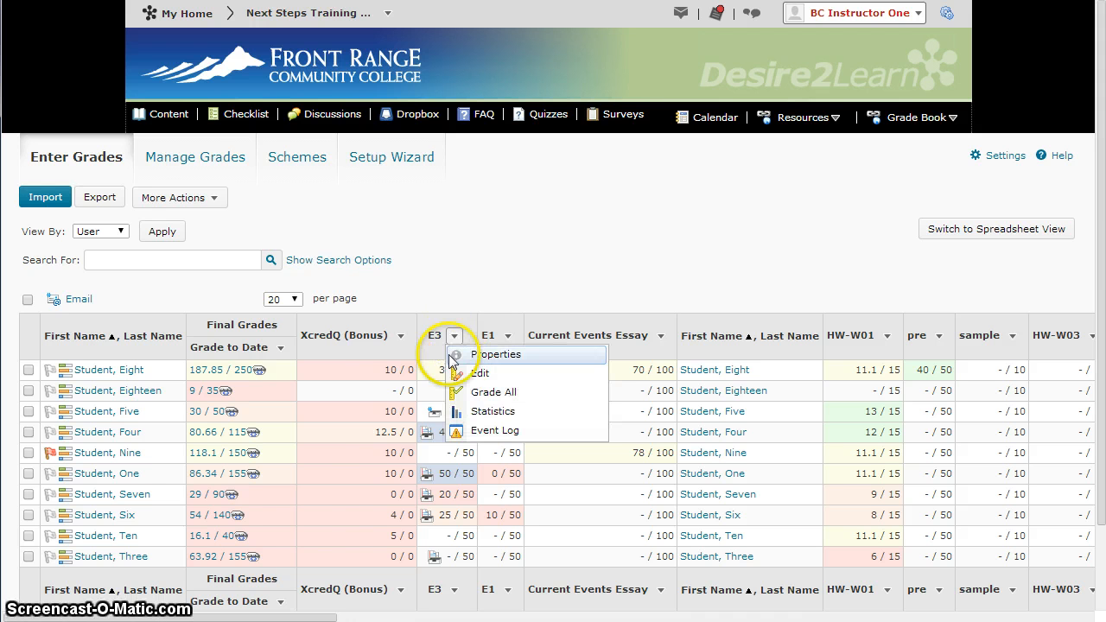
pyautogui.click(485, 393)
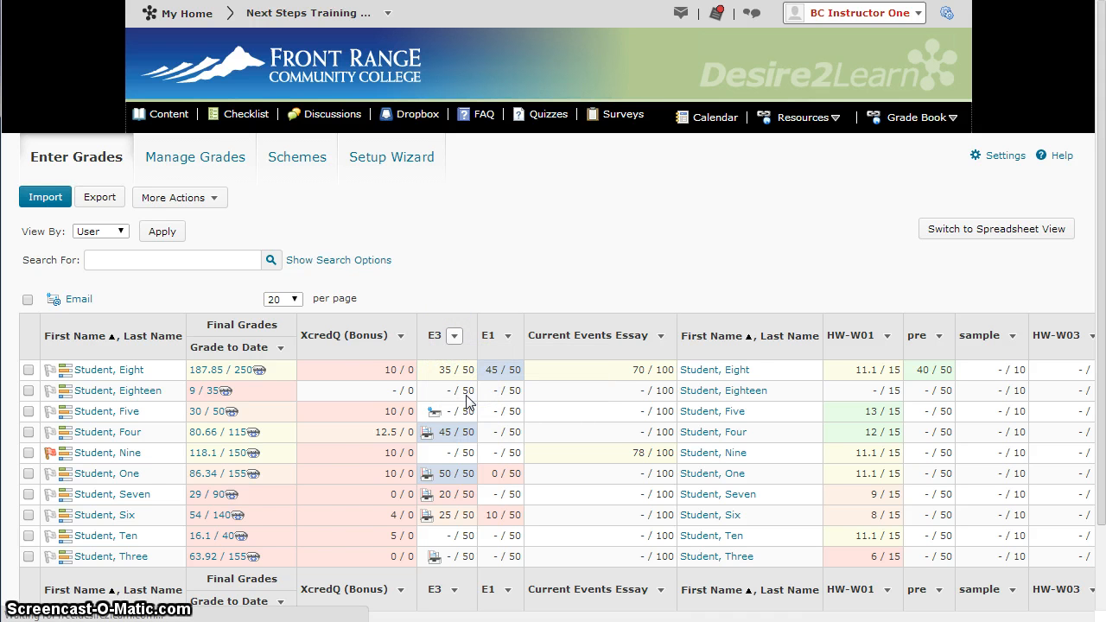
pyautogui.scroll(-2, 590, 478)
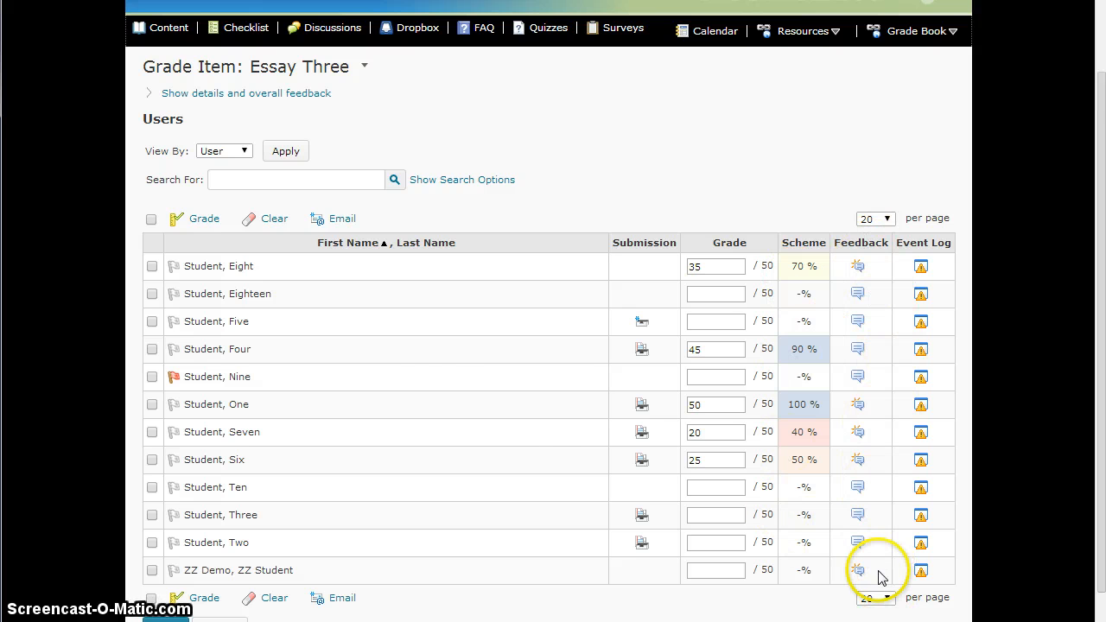
# Set Student Eighteen's Essay Three grade to 0 out of 50, and view and close that student's feedback window.
pyautogui.click(272, 328)
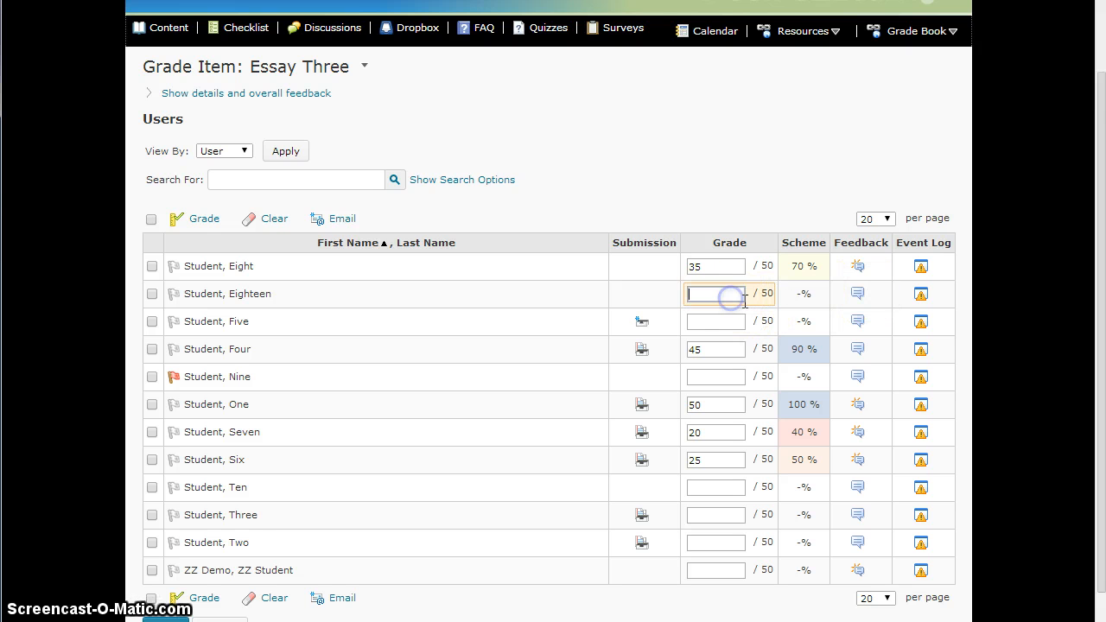
pyautogui.click(858, 294)
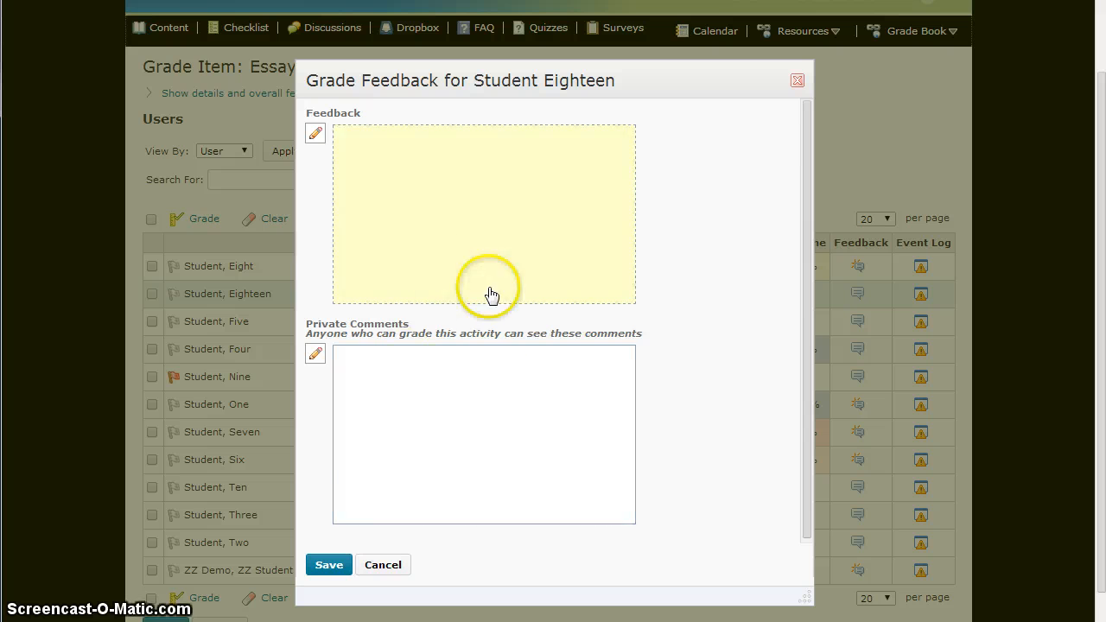
pyautogui.click(797, 80)
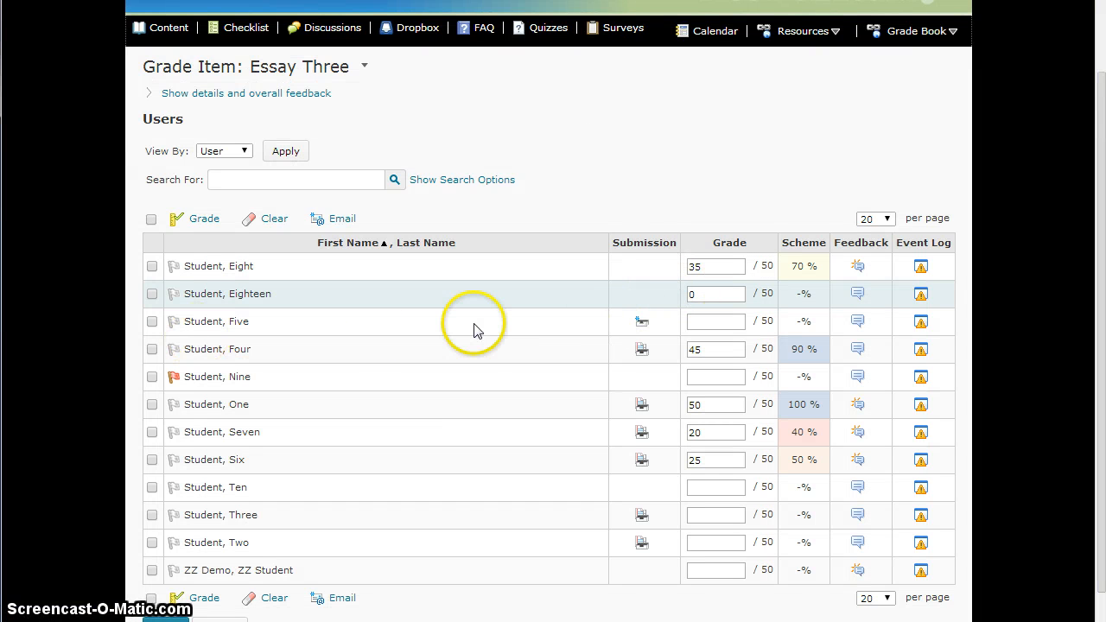
# Open Student Five's dropbox submission from the Essay Three grade item and set the score to 45 out of 50.
pyautogui.click(642, 321)
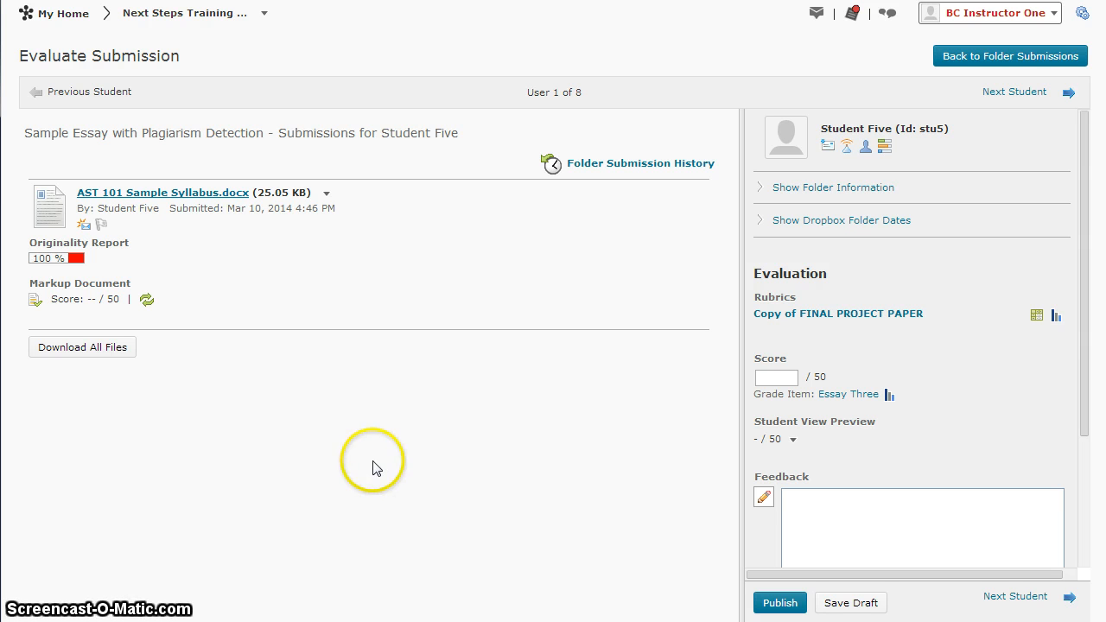
pyautogui.click(780, 378)
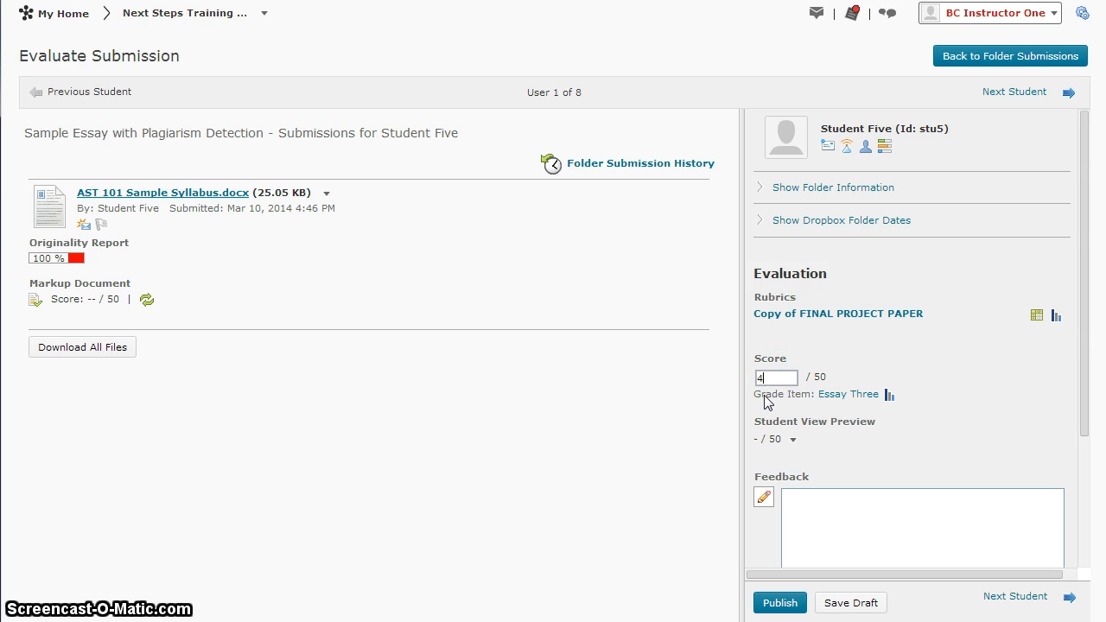
# Enter the feedback "Please make sure to cite your sources properly." for Student Five and publish the evaluation.
pyautogui.scroll(-2, 896, 384)
pyautogui.click(889, 401)
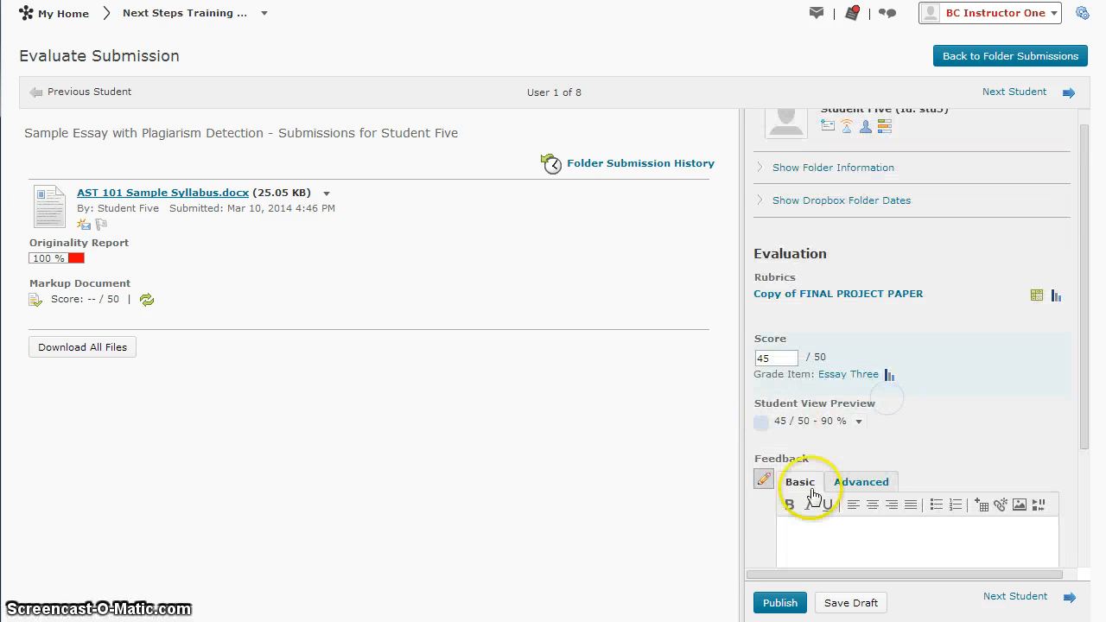
pyautogui.scroll(-2, 809, 506)
pyautogui.click(857, 415)
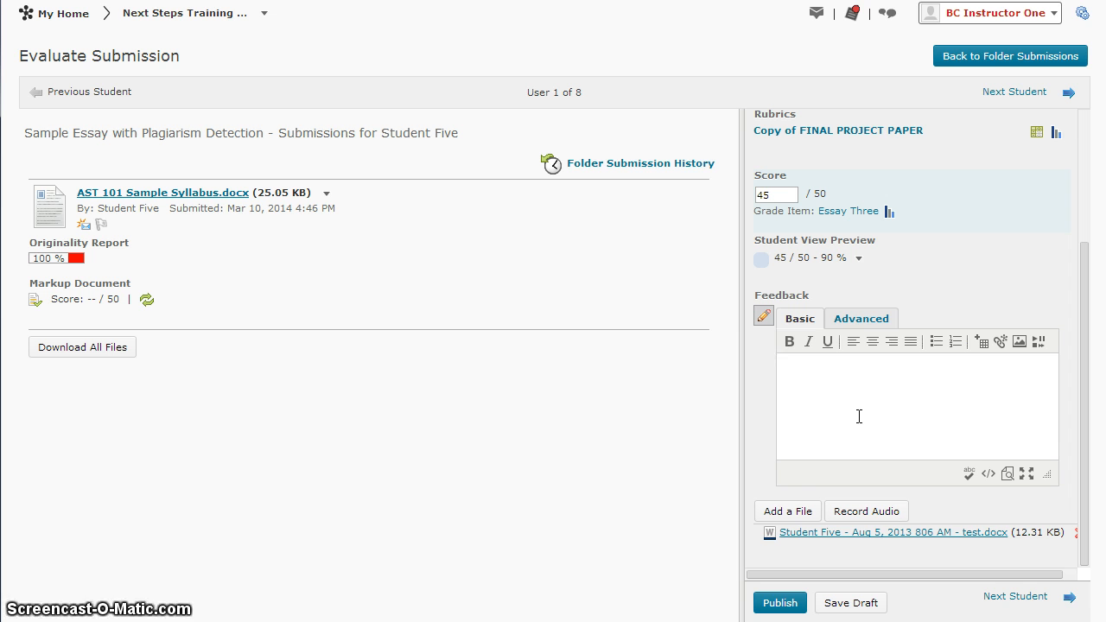
pyautogui.write('Please make sure to cite your sources properly.')
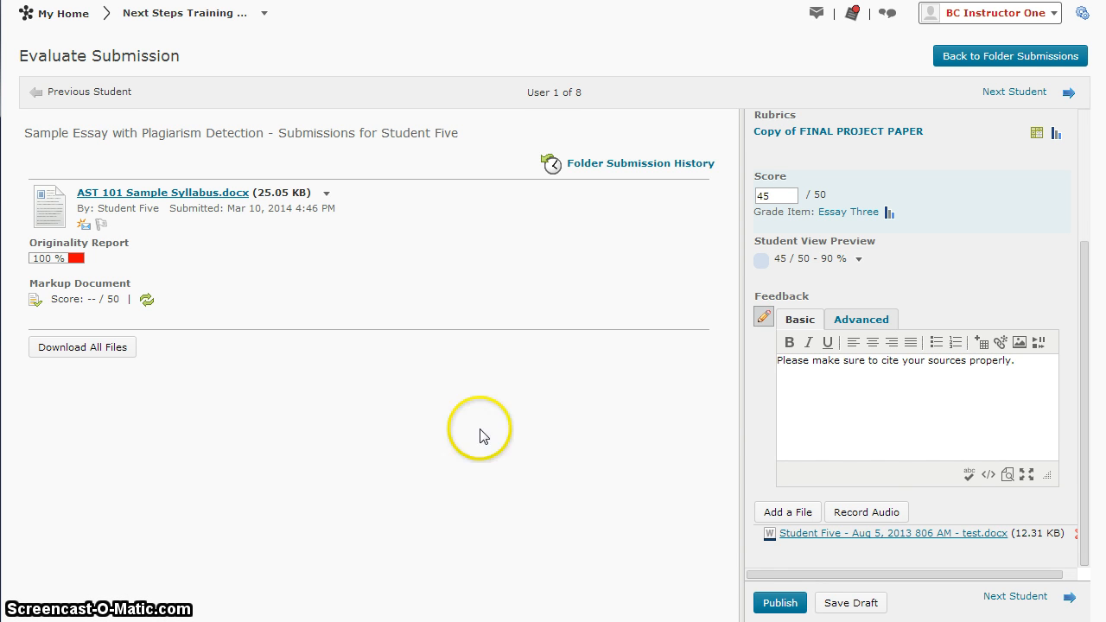
pyautogui.scroll(-1, 481, 435)
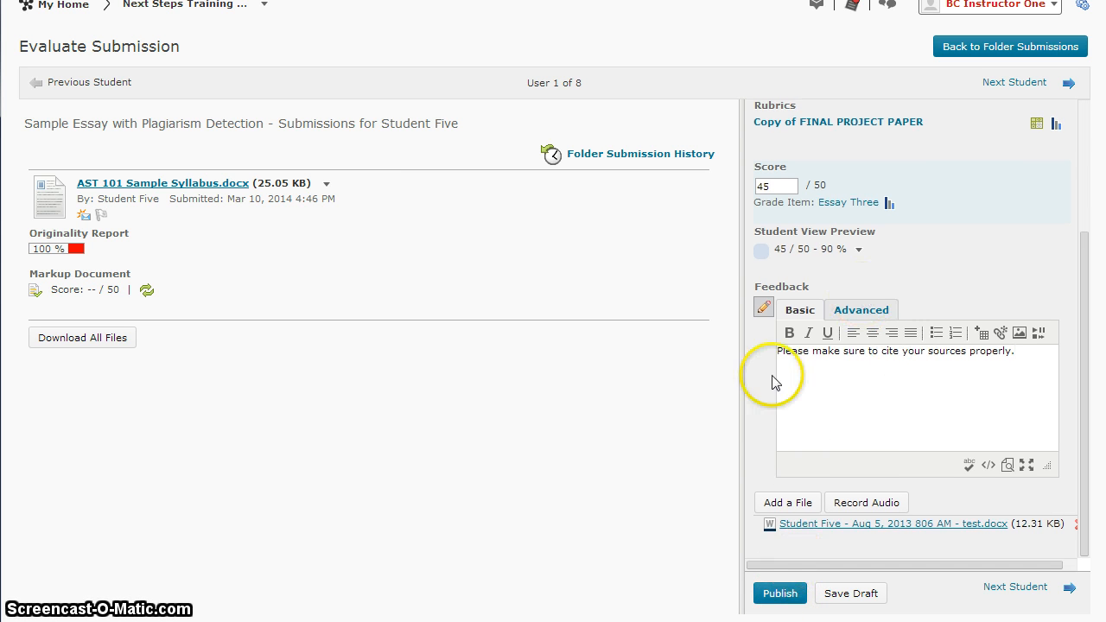
pyautogui.click(782, 596)
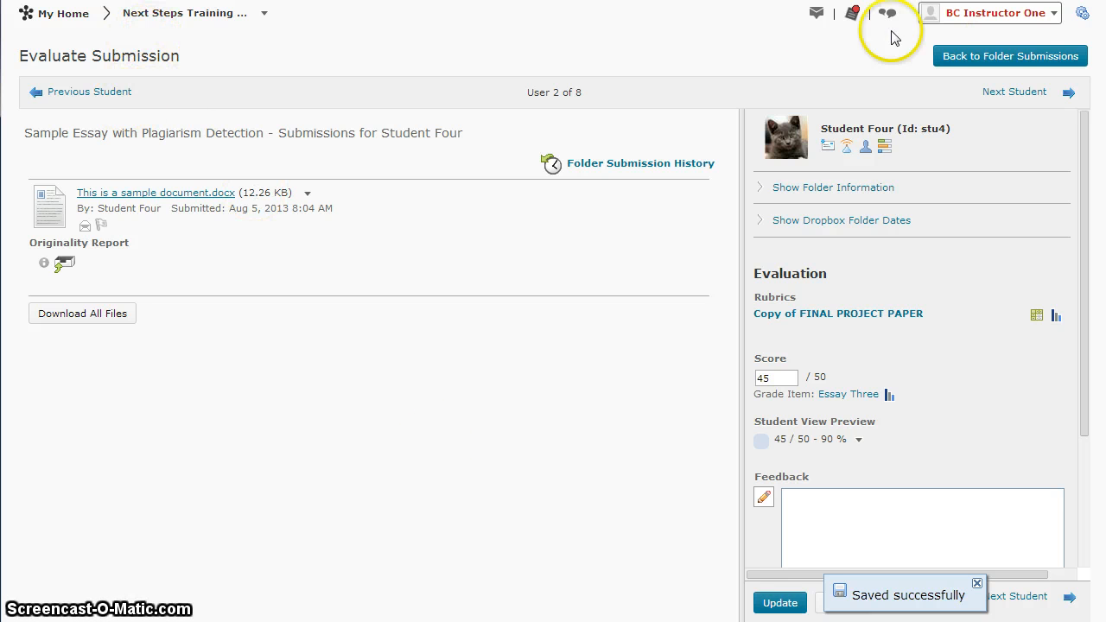
# Return to the folder submissions and check the publishing status of Student Five's feedback.
pyautogui.click(1022, 59)
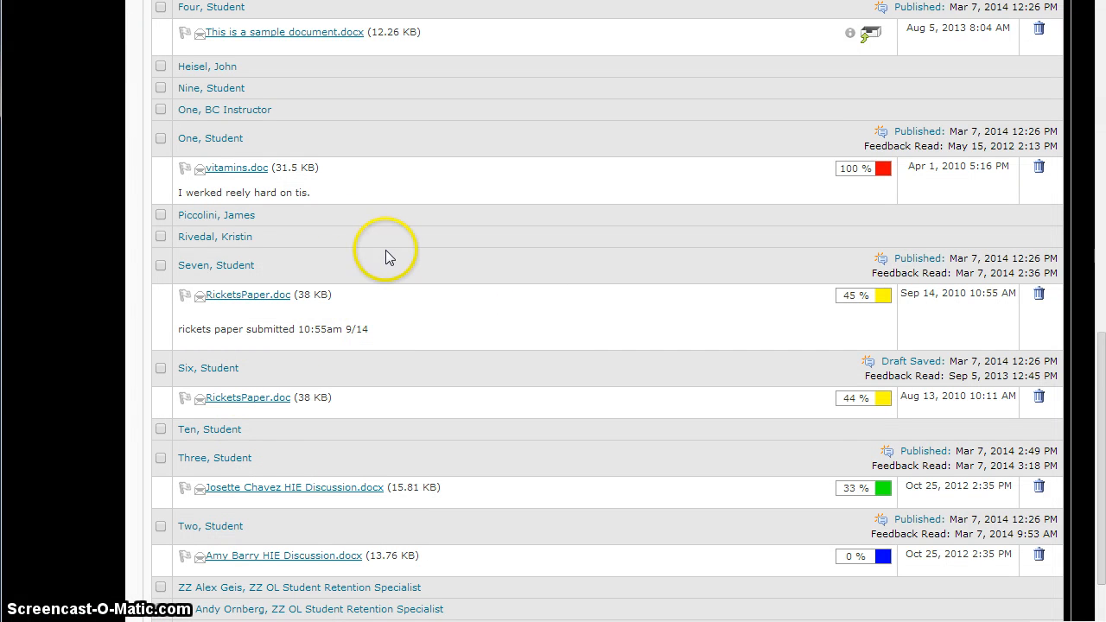
pyautogui.scroll(4, 406, 254)
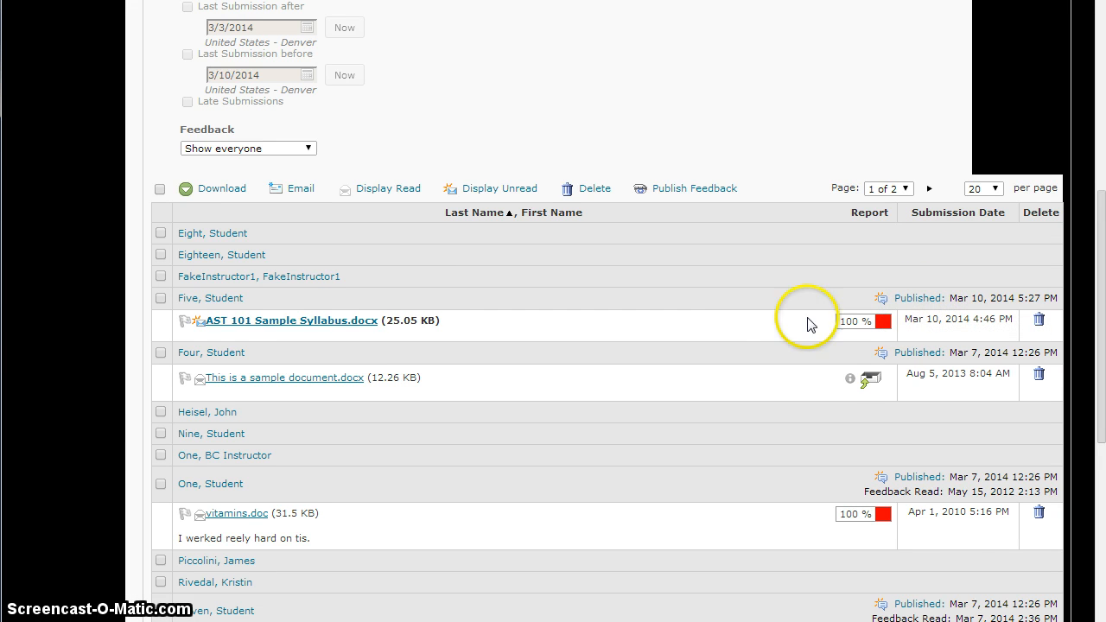
pyautogui.scroll(1, 807, 324)
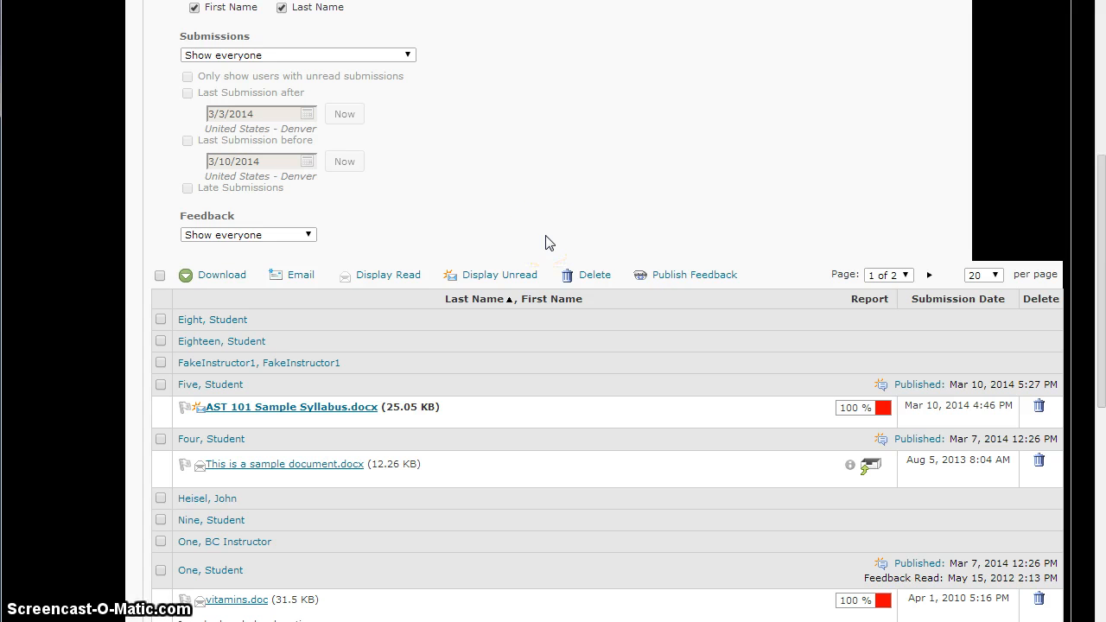
# Select all listed student submissions and prepare them for download as one zip file.
pyautogui.click(159, 276)
pyautogui.click(223, 276)
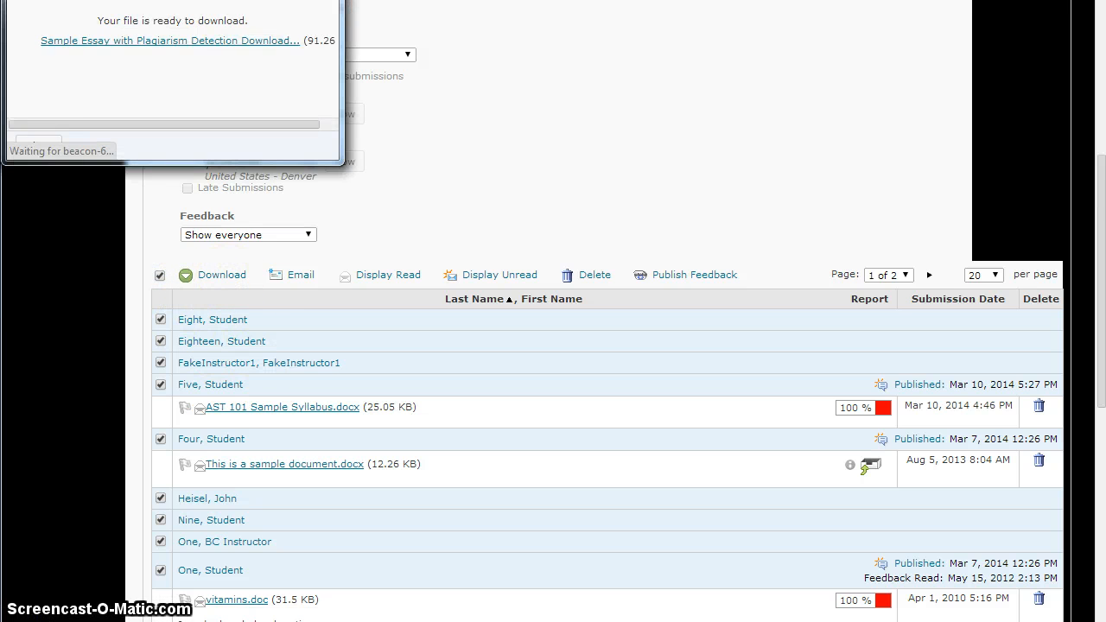
pyautogui.moveTo(192, 0); pyautogui.dragTo(630, 149)
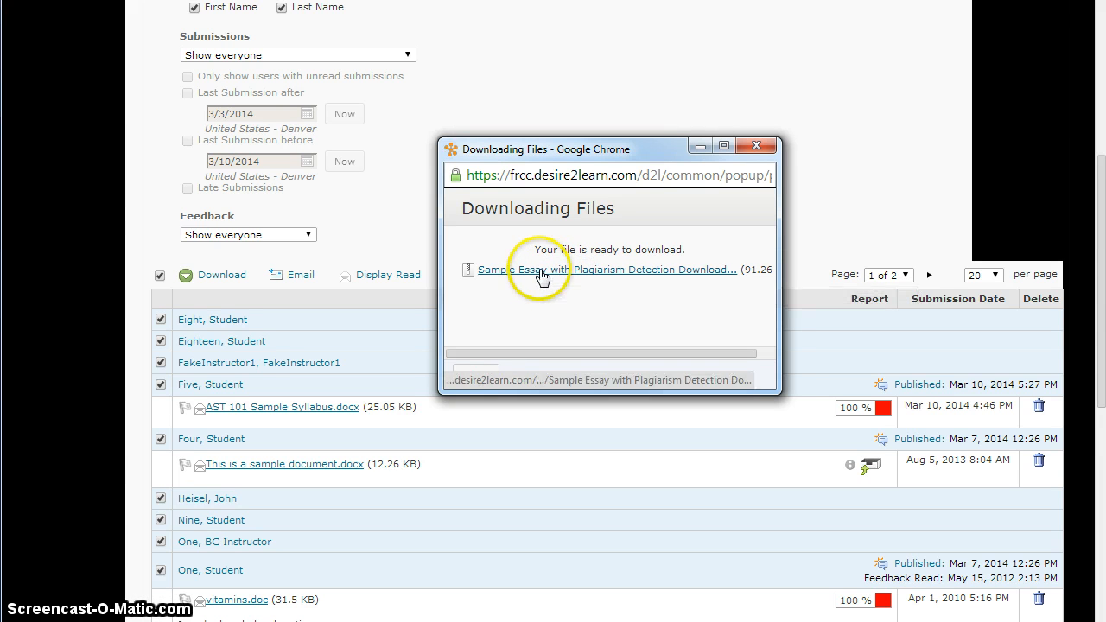
# Save the prepared Sample Essay with Plagiarism Detection zip file to the Desktop and close the Downloading Files window.
pyautogui.click(523, 275)
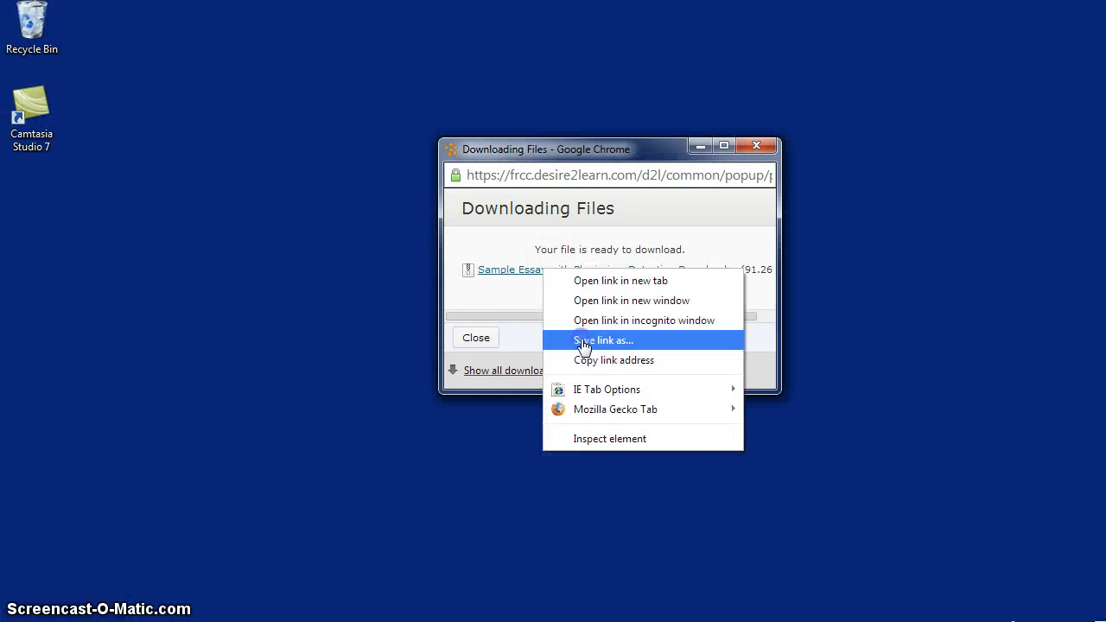
pyautogui.click(528, 320)
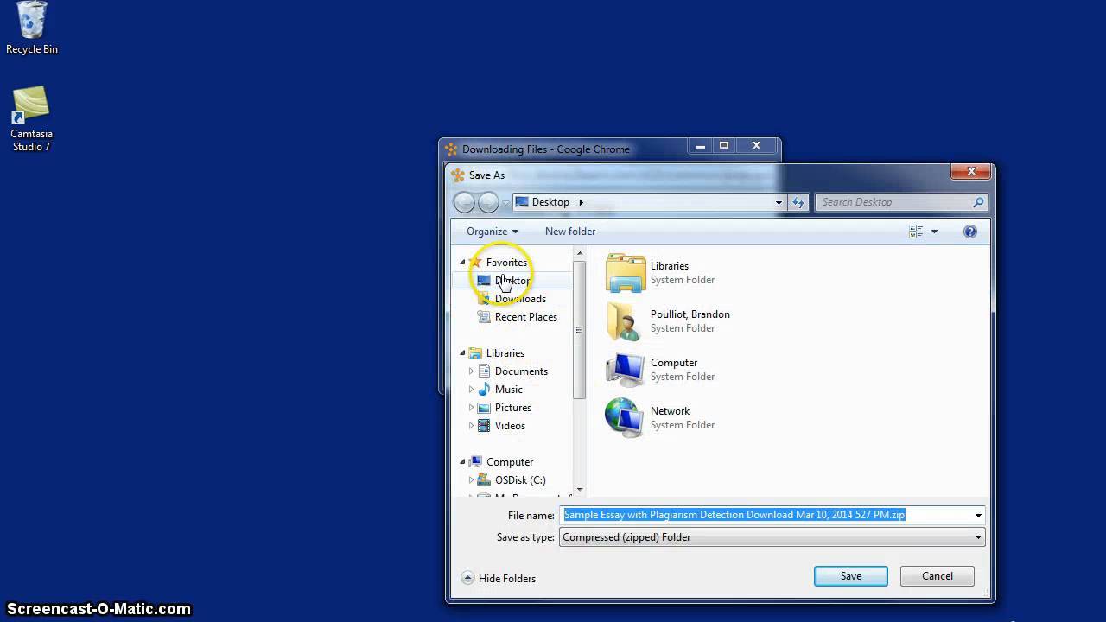
pyautogui.click(501, 286)
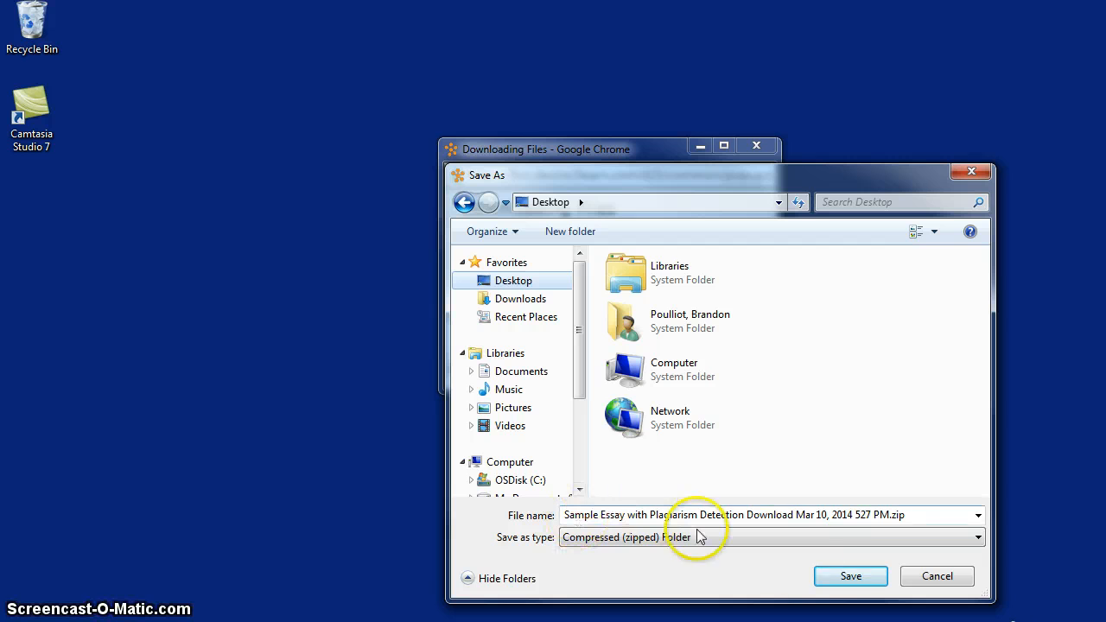
pyautogui.click(847, 577)
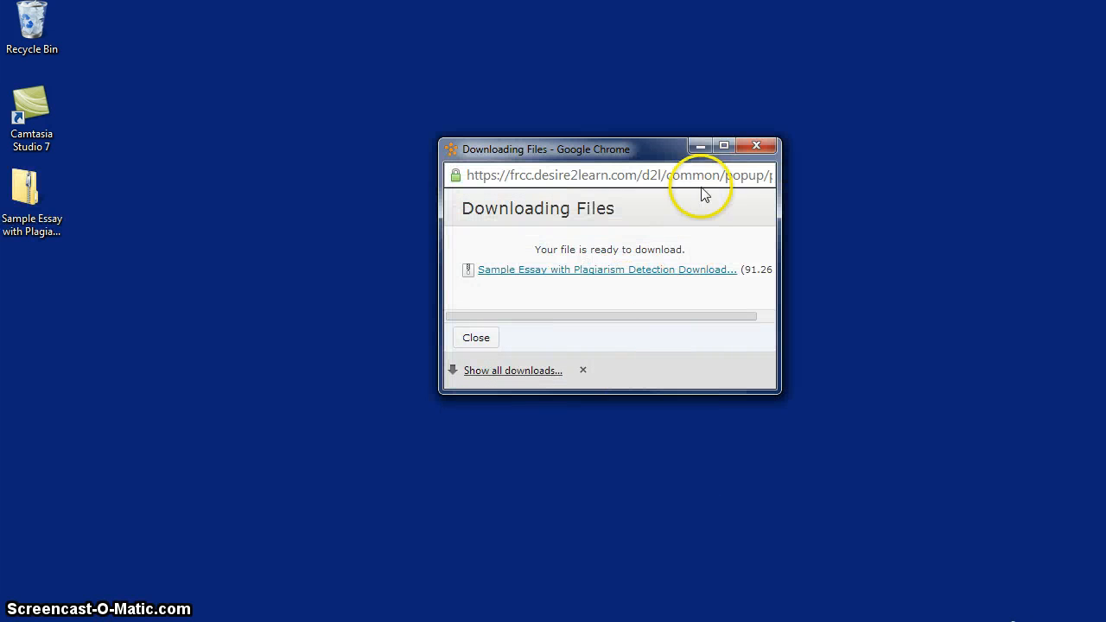
pyautogui.click(756, 146)
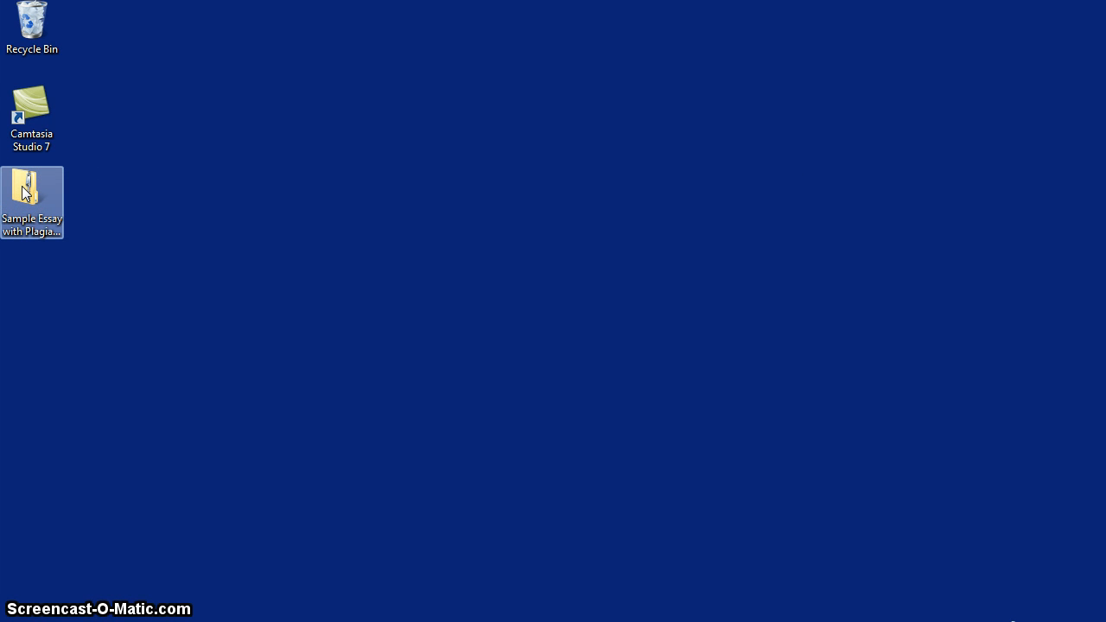
# Extract all files from the downloaded Sample Essay zip into a folder of the same name on the Desktop.
pyautogui.rightClick(23, 188)
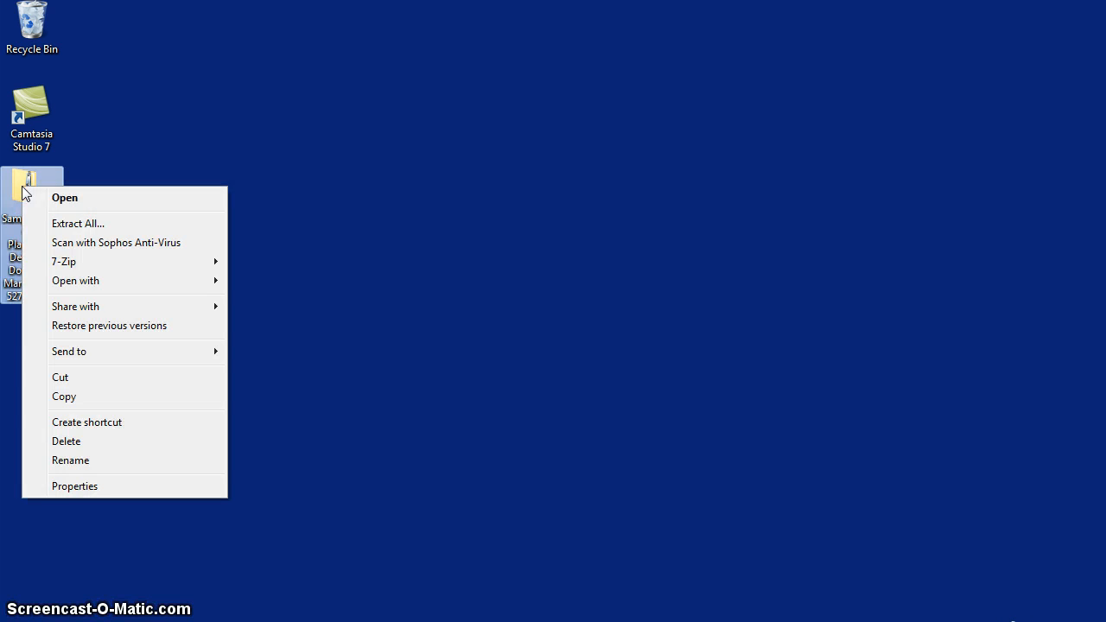
pyautogui.click(86, 224)
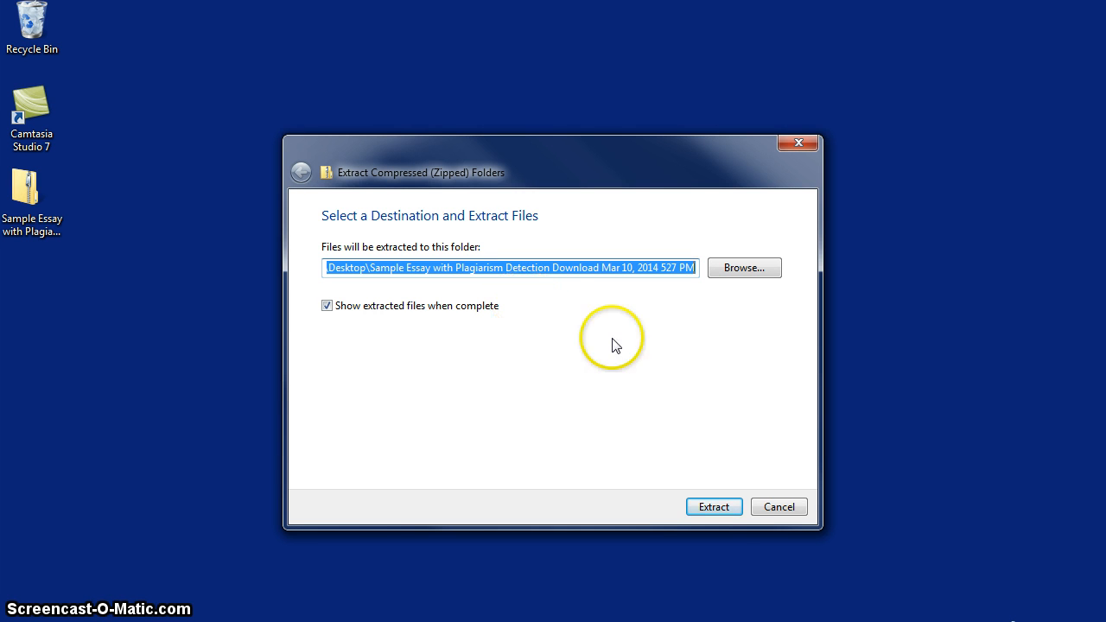
pyautogui.click(702, 508)
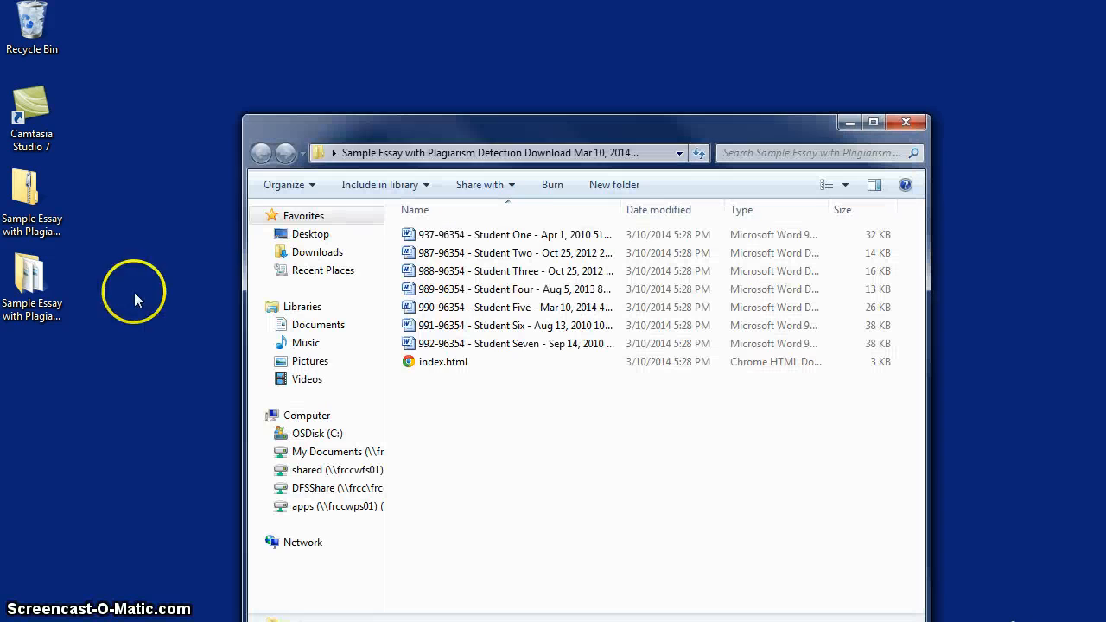
pyautogui.moveTo(556, 125); pyautogui.dragTo(520, 53)
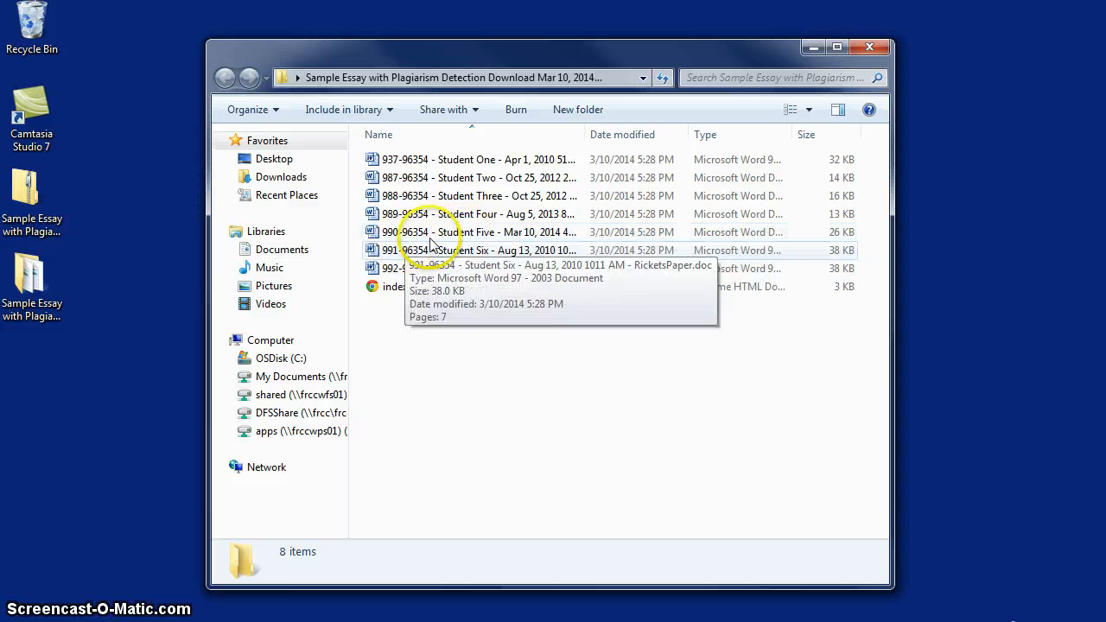
# Open Student Five's AST 101 Sample Syllabus.docx from the extracted folder in Word, enlarge its window and enable editing.
pyautogui.click(442, 238)
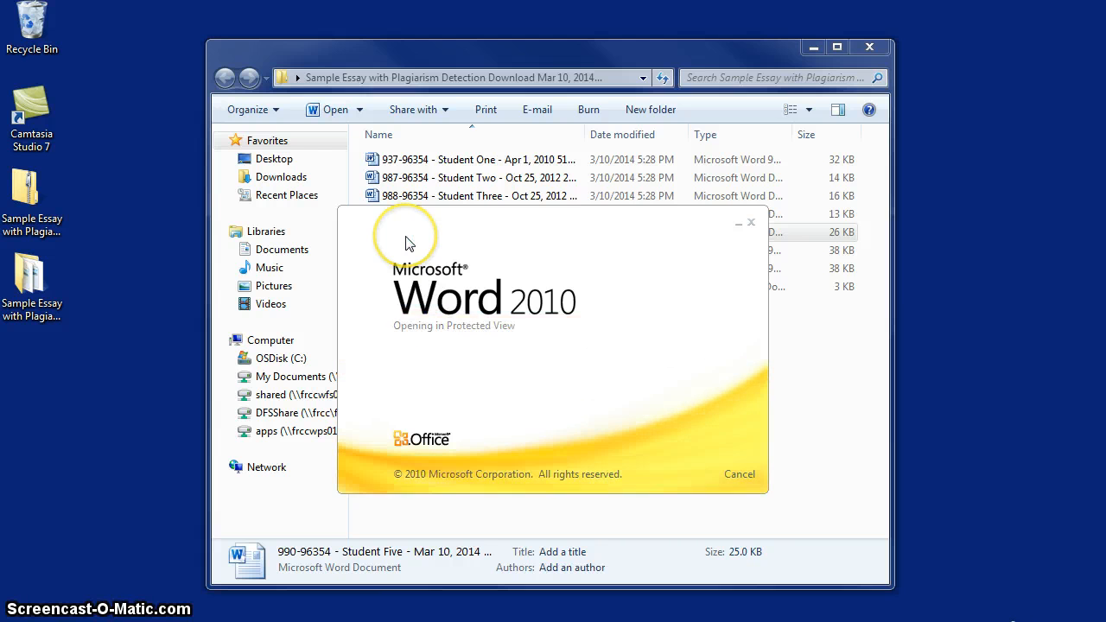
pyautogui.press('super+Down')
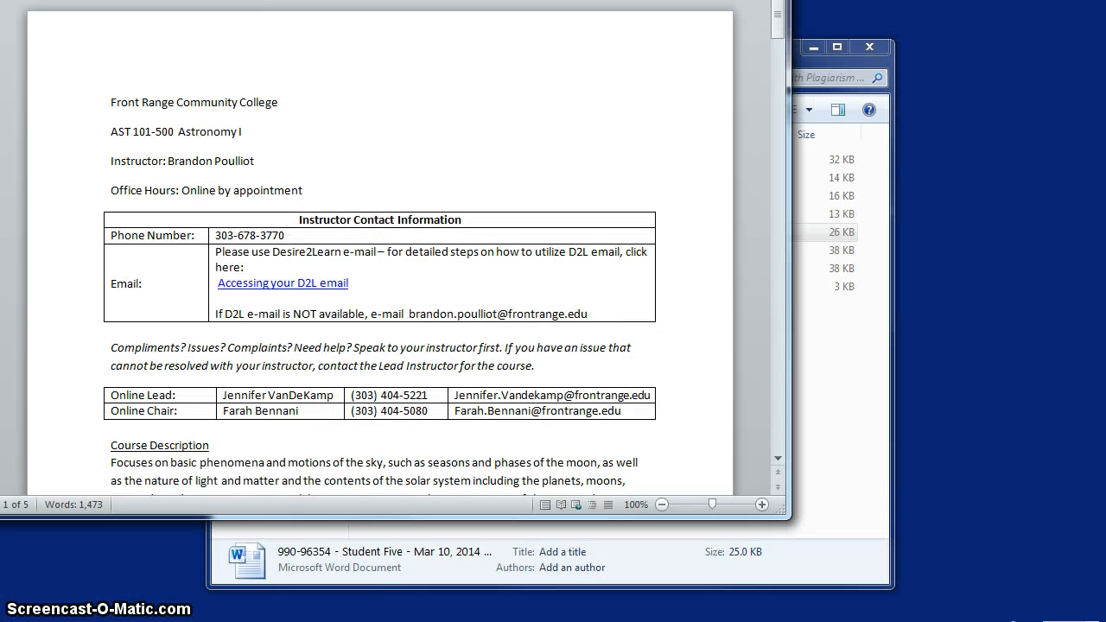
pyautogui.moveTo(399, 0); pyautogui.dragTo(431, 13)
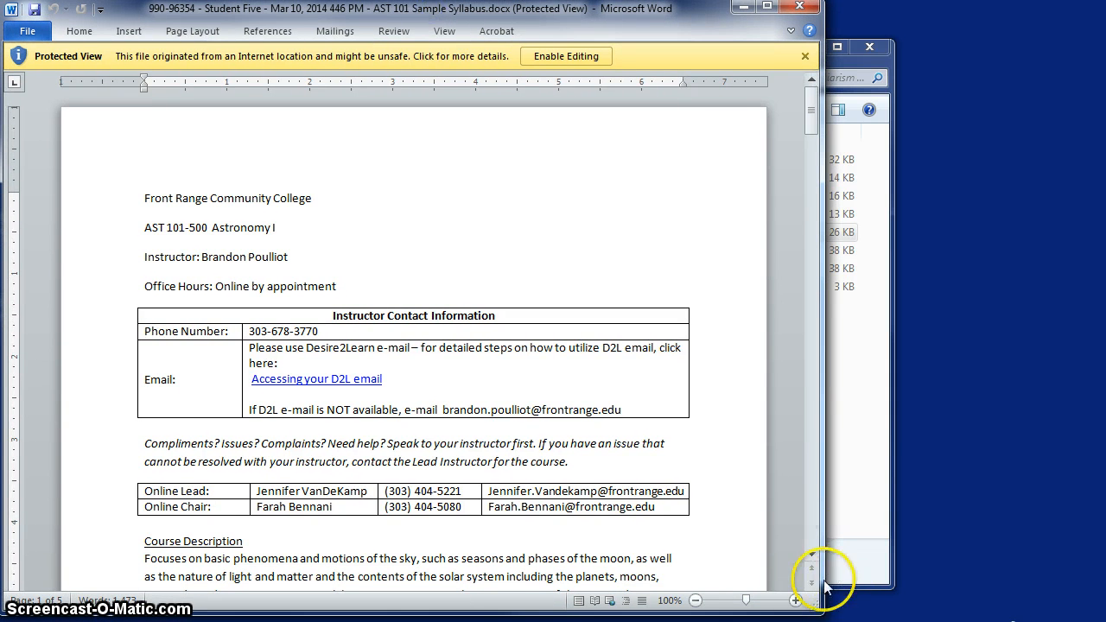
pyautogui.moveTo(811, 601); pyautogui.dragTo(1090, 614)
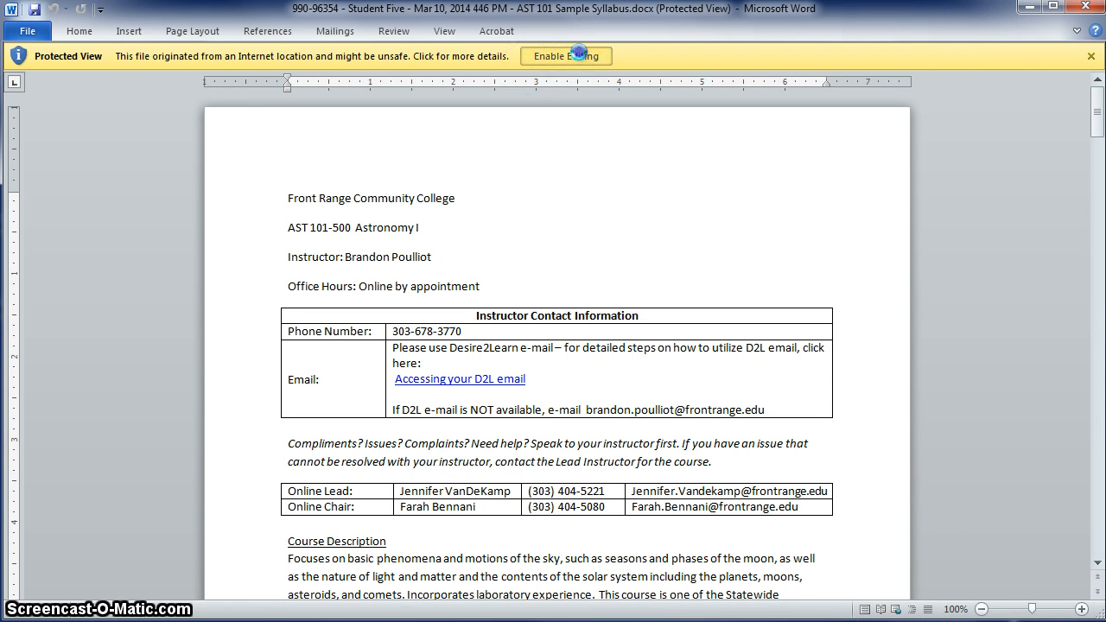
pyautogui.click(578, 55)
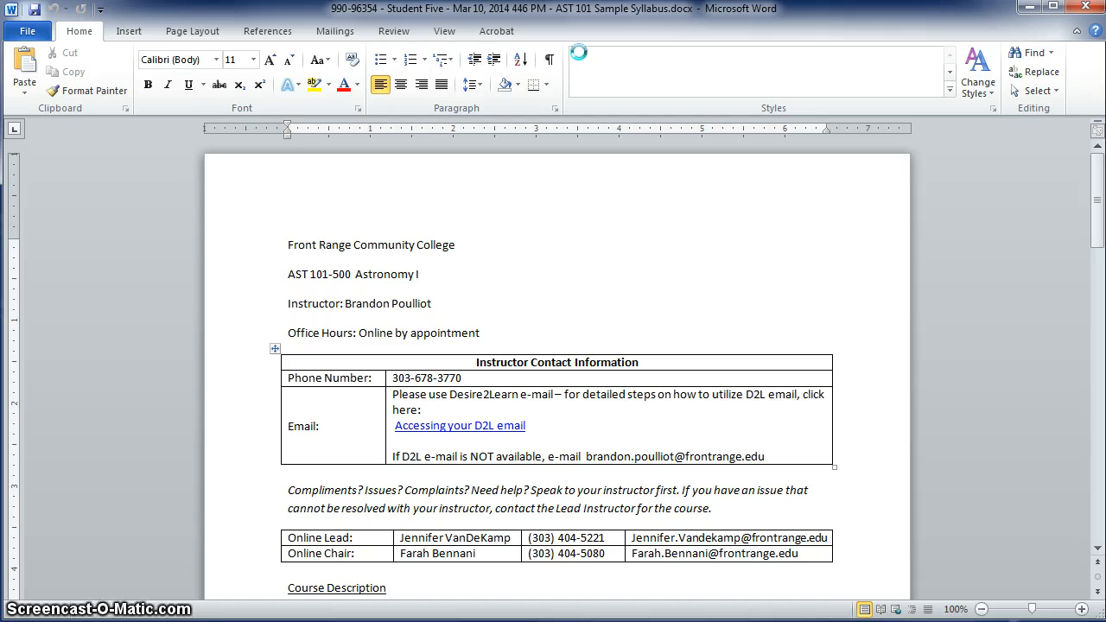
# Add the review comment "This is a new comment." to the Prerequisites line of Student Five's document.
pyautogui.scroll(-5, 321, 284)
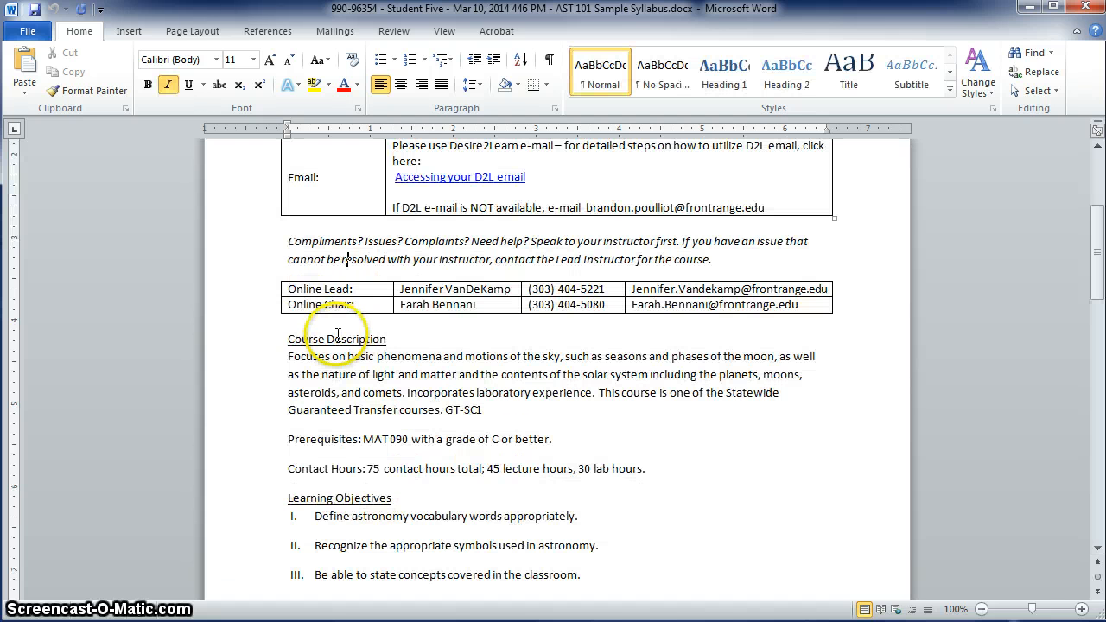
pyautogui.scroll(1, 363, 173)
pyautogui.click(393, 31)
pyautogui.scroll(-3, 284, 408)
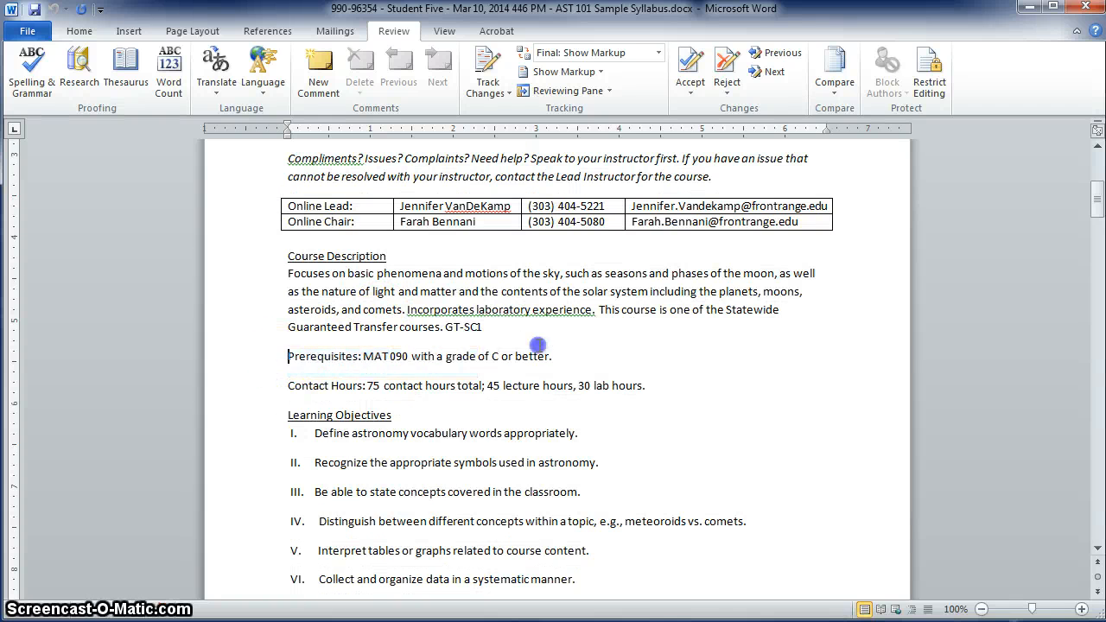
pyautogui.keyDown('shift'); pyautogui.click(537, 345); pyautogui.keyUp('shift')
pyautogui.click(318, 65)
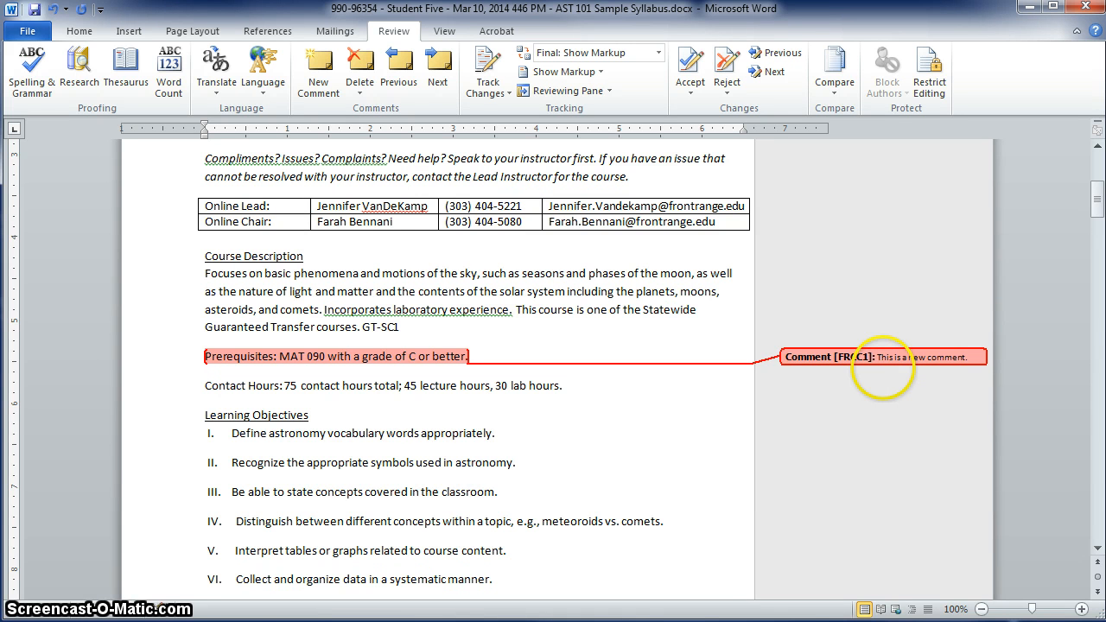
# Save the commented document, and close both Word and the extracted folder's window.
pyautogui.click(36, 9)
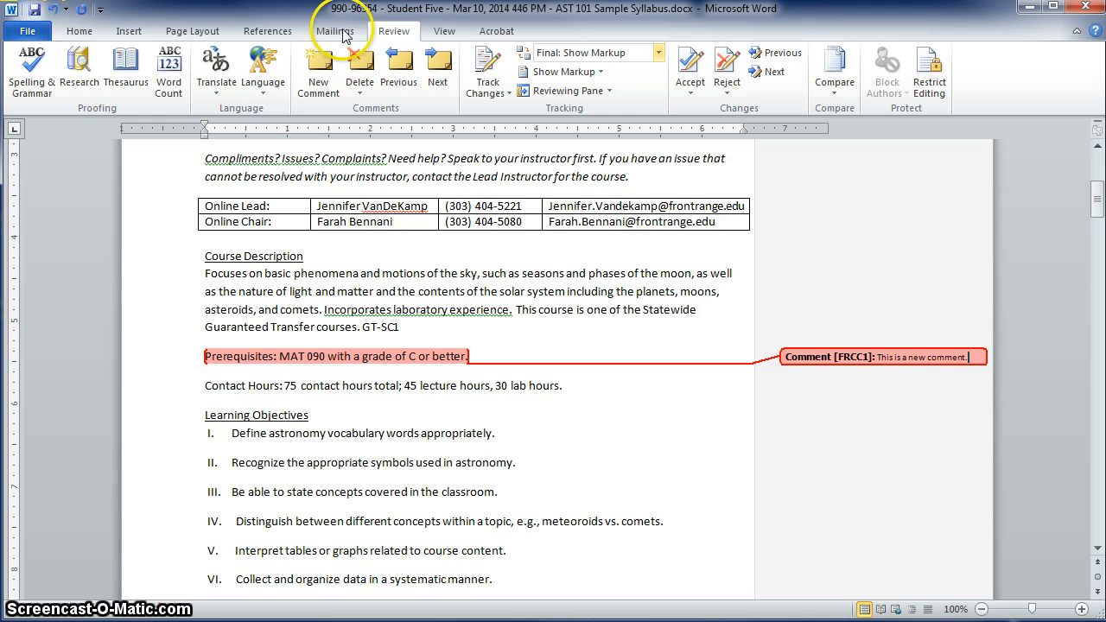
pyautogui.click(1090, 9)
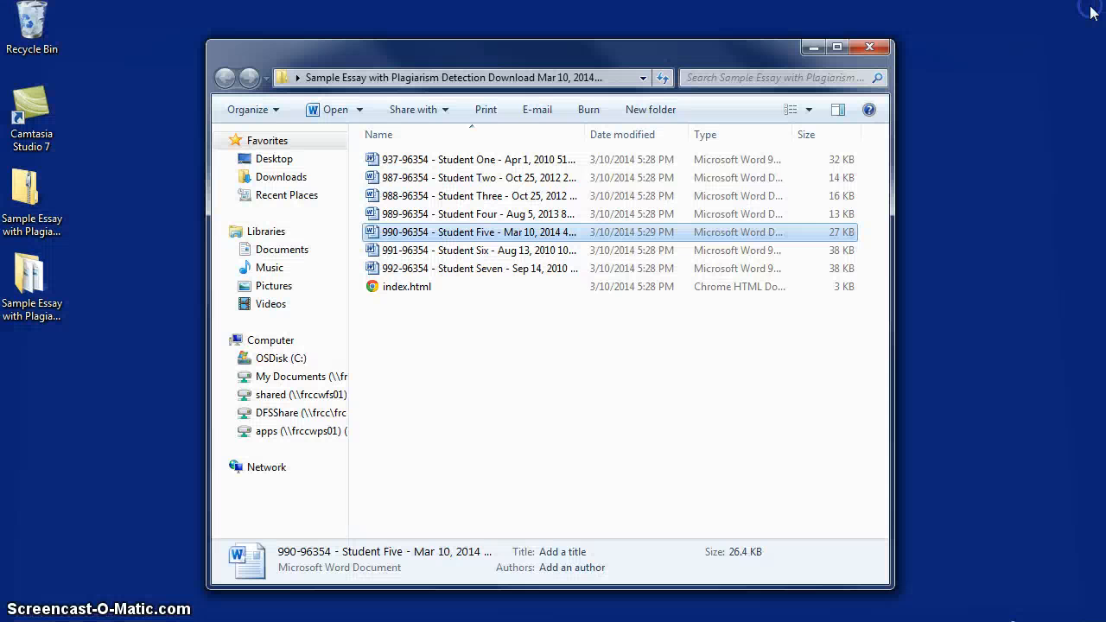
pyautogui.click(866, 47)
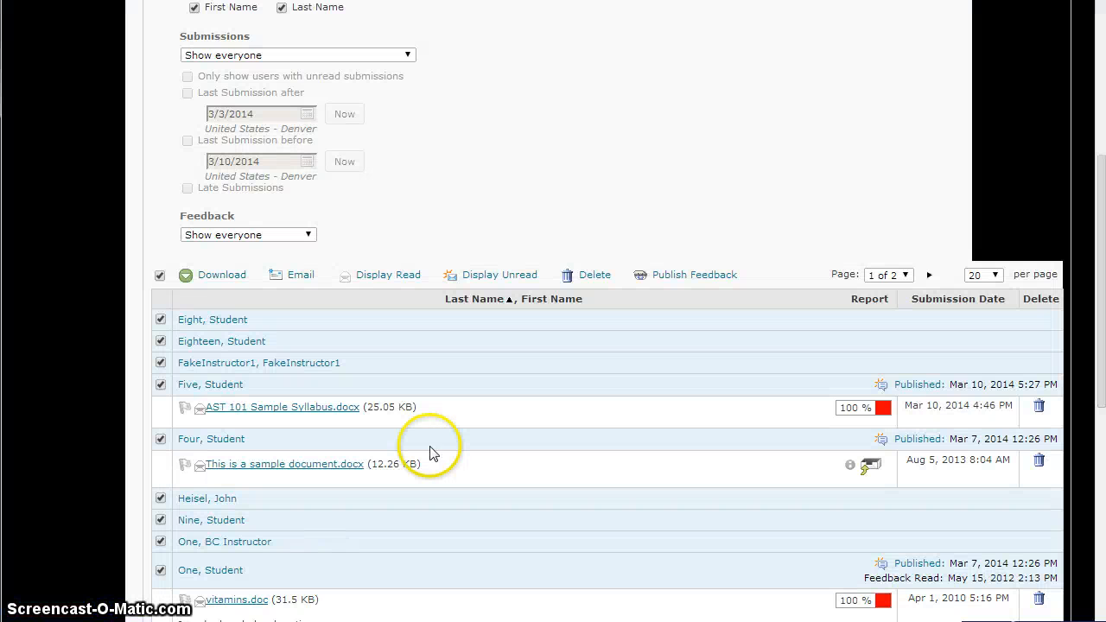
# Compress the extracted Sample Essay folder on the Desktop into a new zip file, keeping the suggested name.
pyautogui.scroll(5, 580, 347)
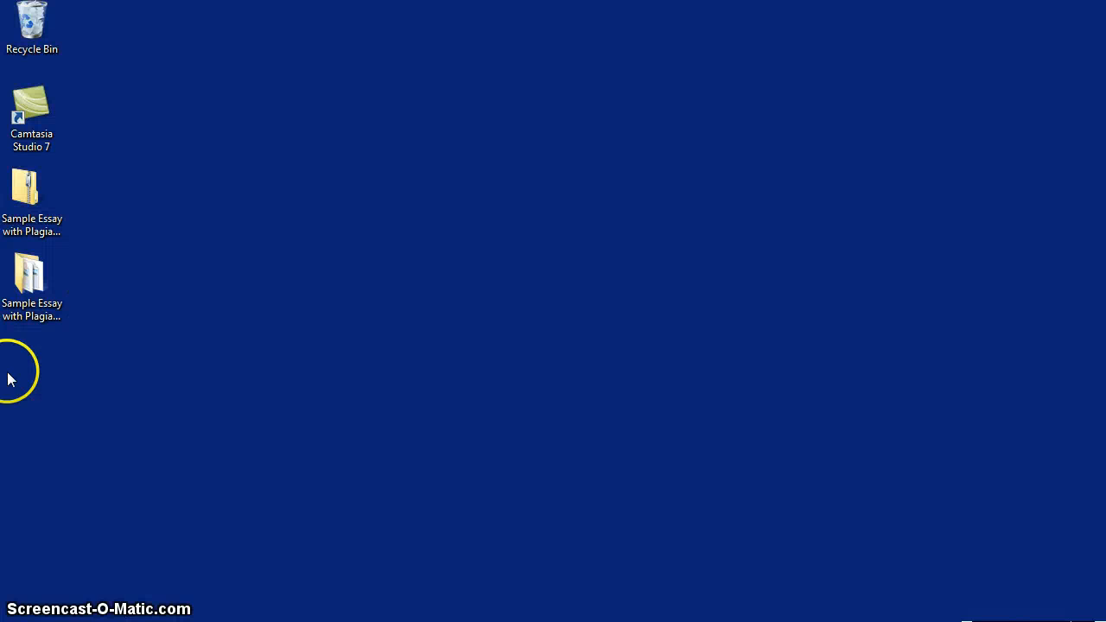
pyautogui.click(28, 287)
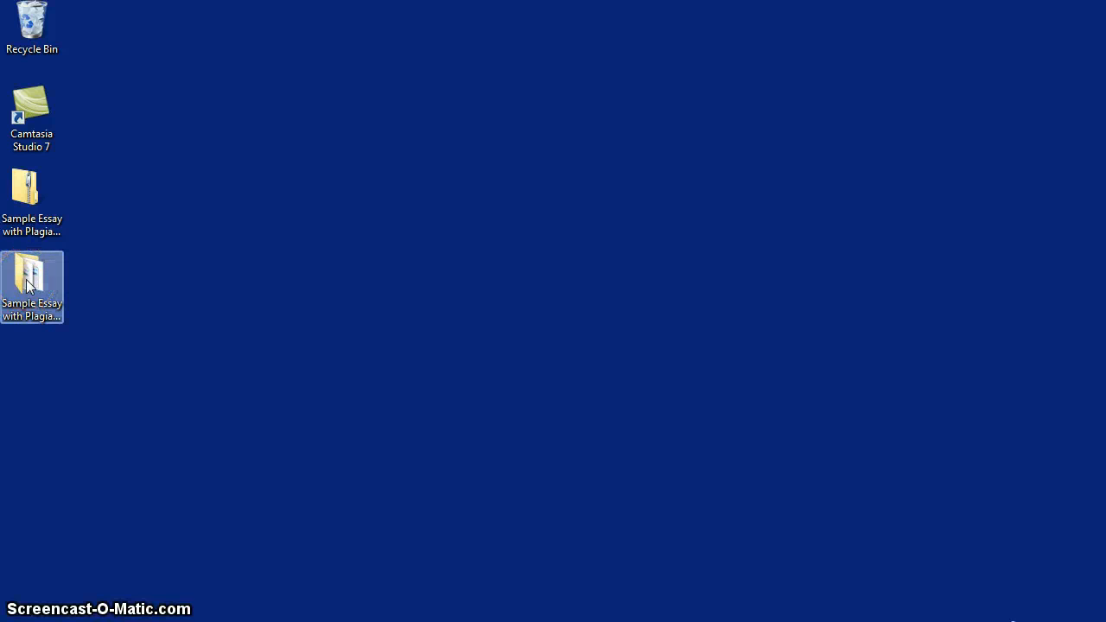
pyautogui.rightClick(28, 286)
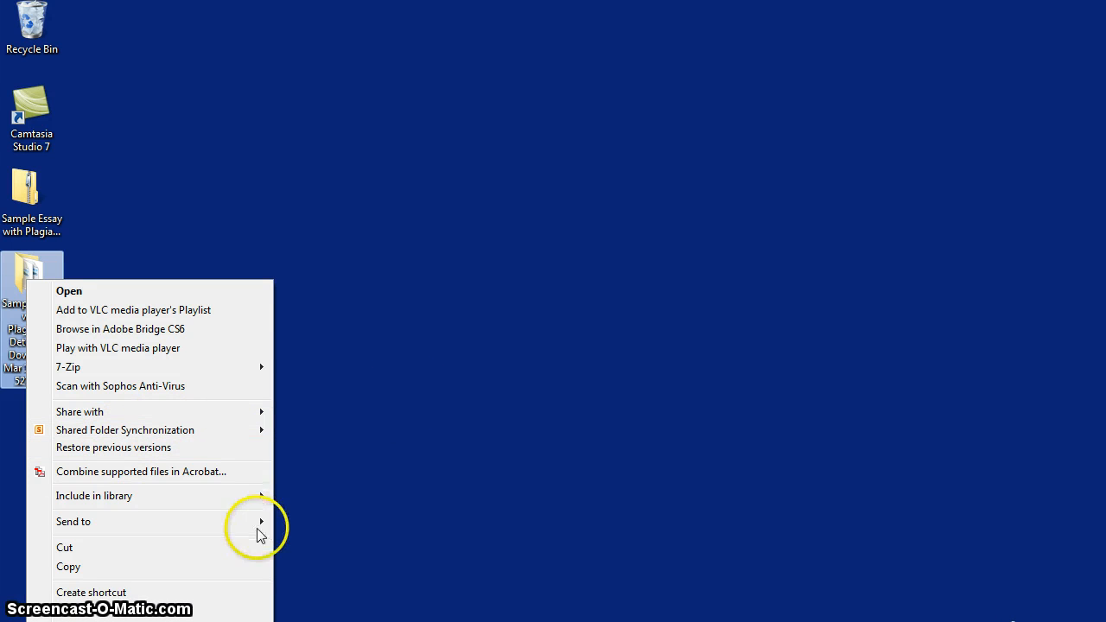
pyautogui.moveTo(248, 529)
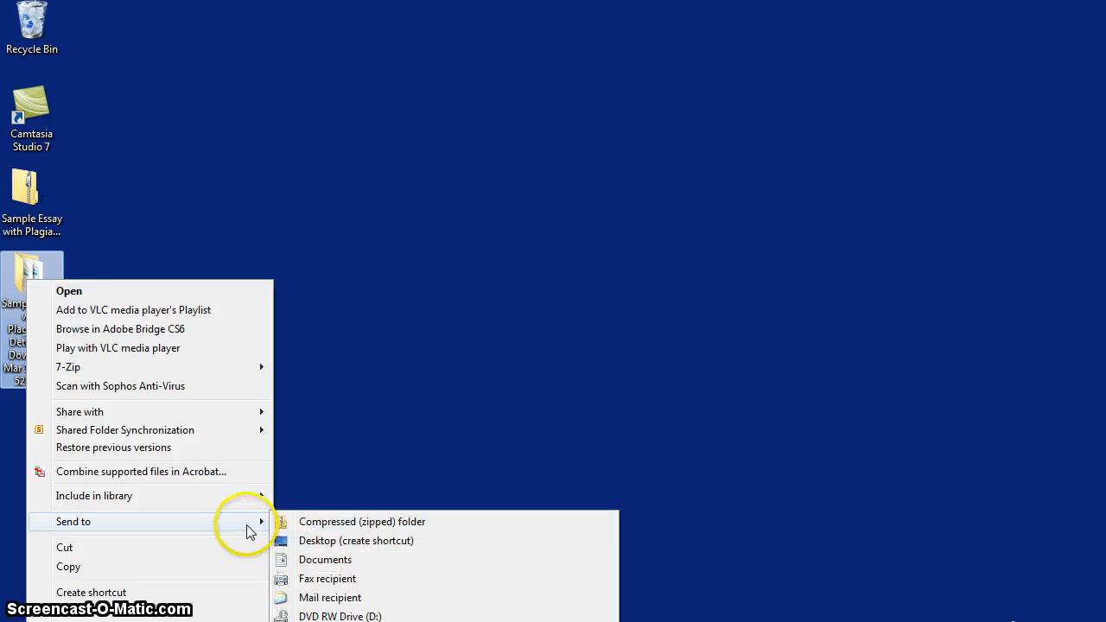
pyautogui.click(338, 524)
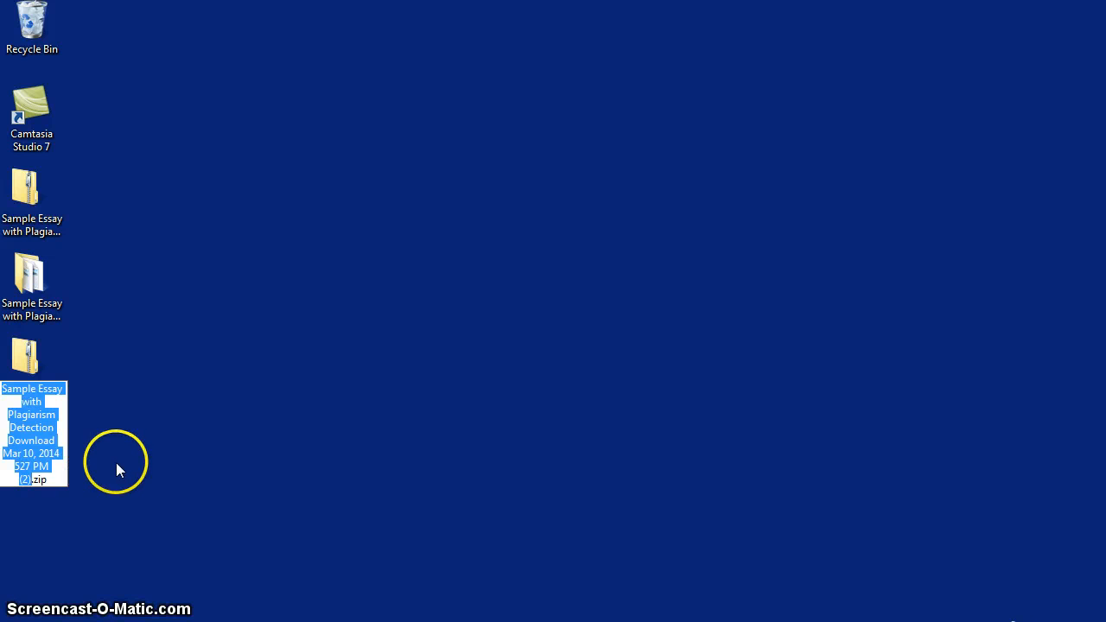
pyautogui.press('Return')
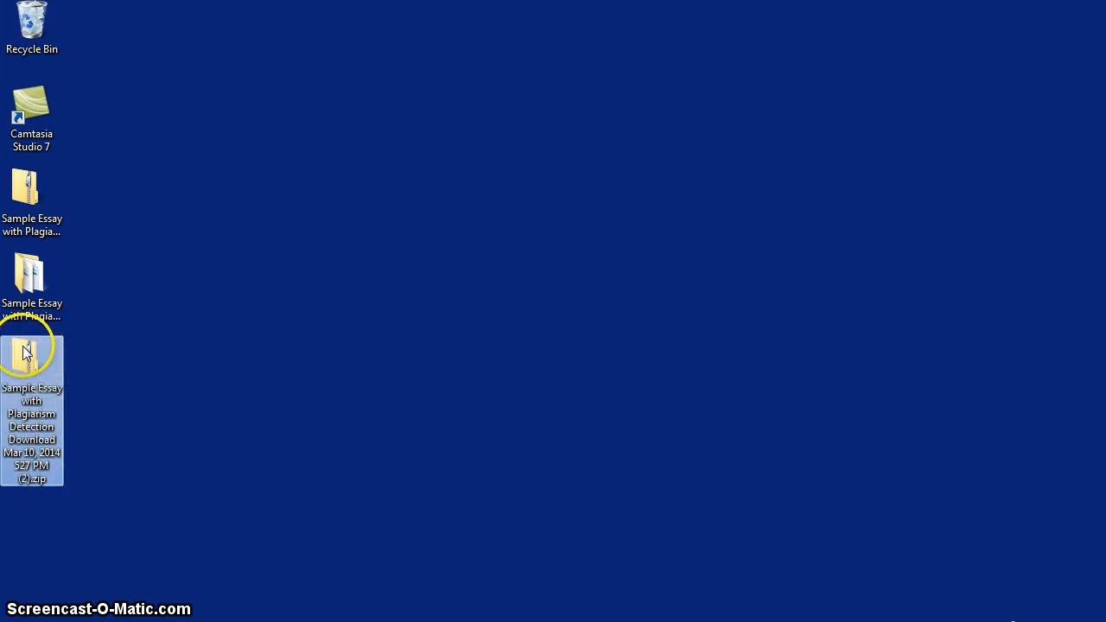
# Start adding feedback files to the Sample Essay with Plagiarism Detection folder and browse to the Desktop, showing its files as a list.
pyautogui.moveTo(25, 350); pyautogui.dragTo(406, 160)
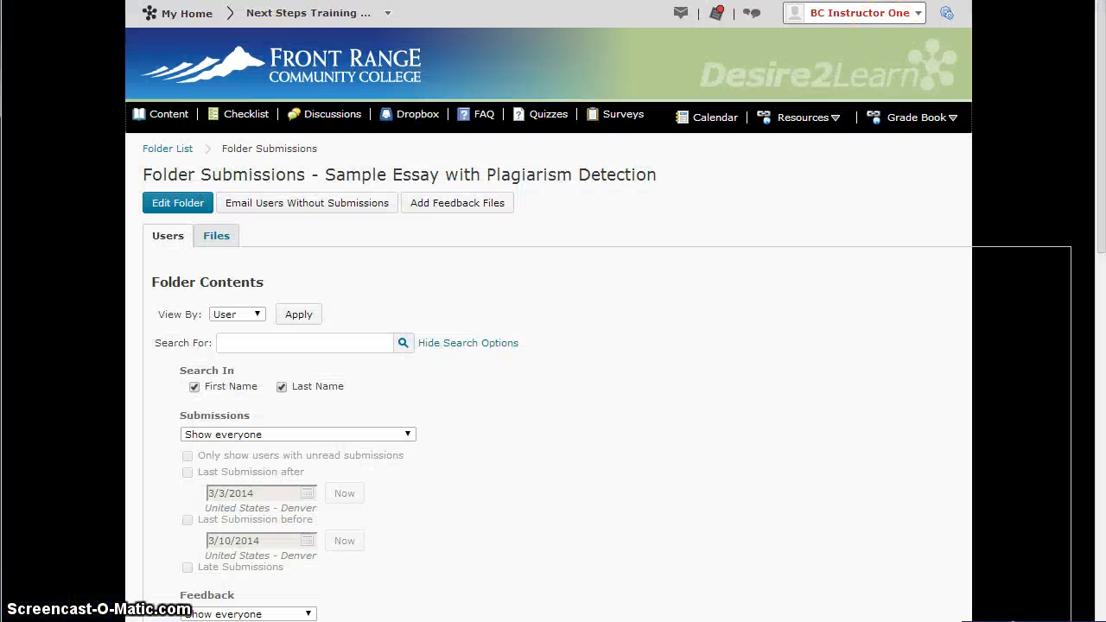
pyautogui.click(441, 204)
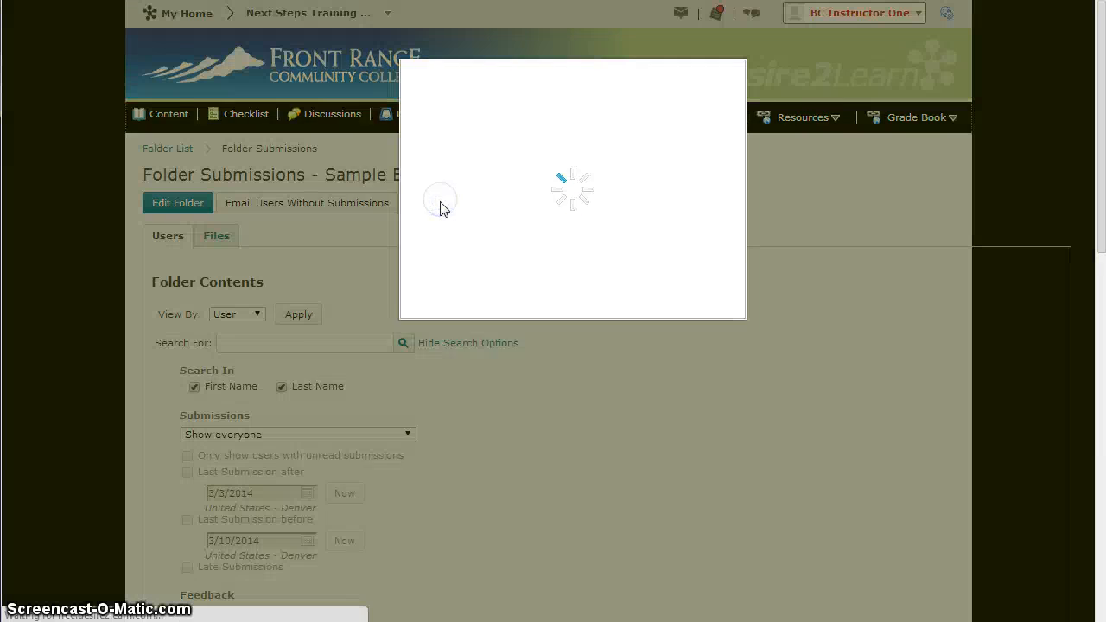
pyautogui.click(370, 197)
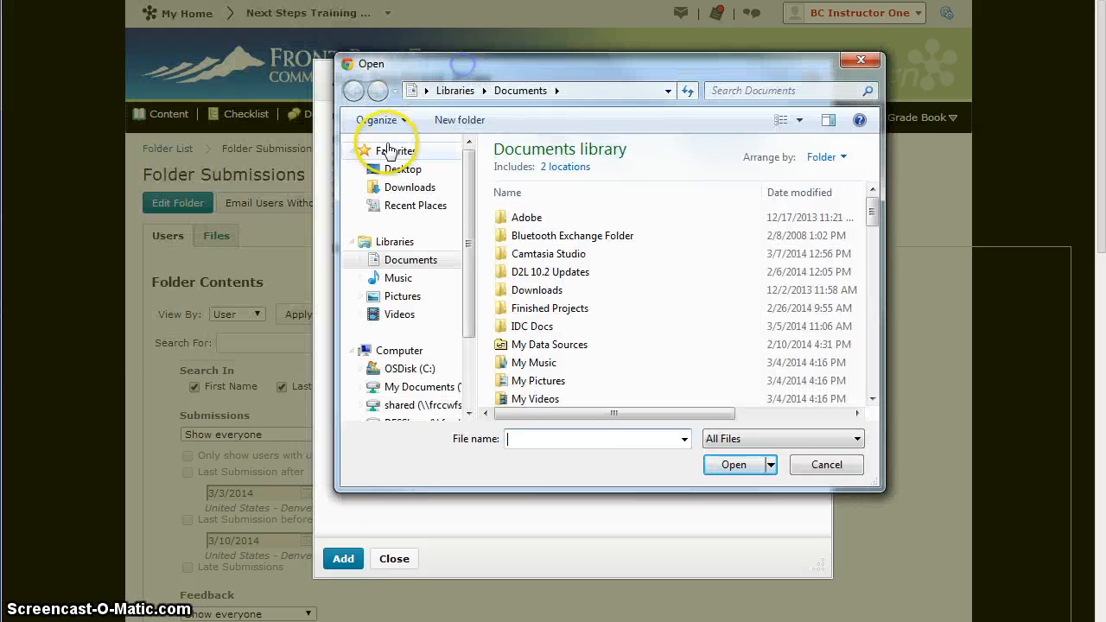
pyautogui.click(387, 168)
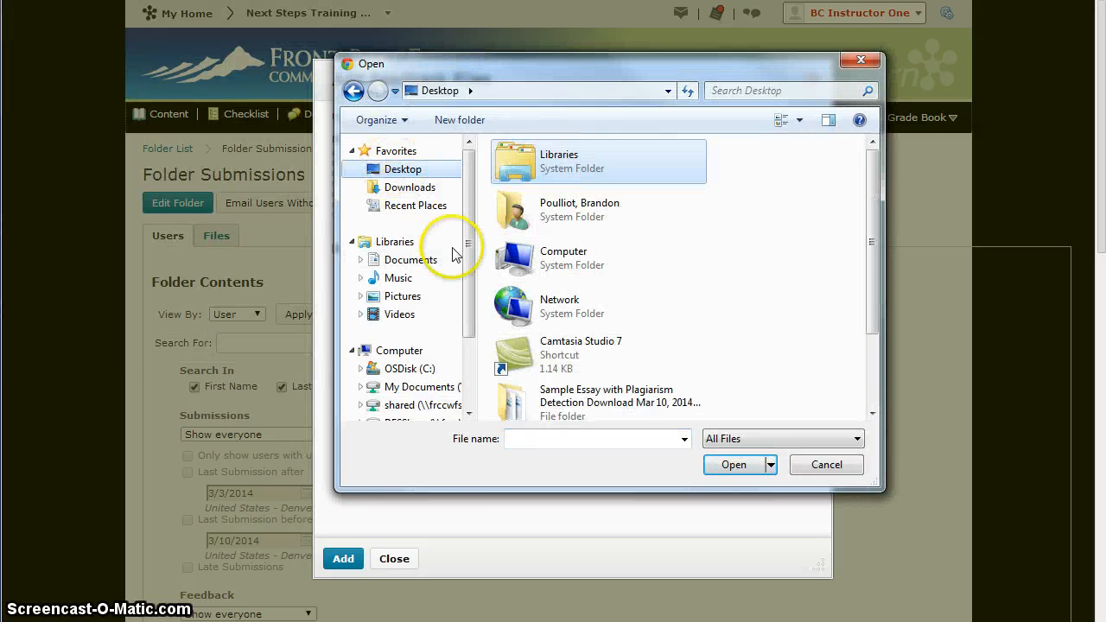
pyautogui.moveTo(867, 242); pyautogui.dragTo(869, 329)
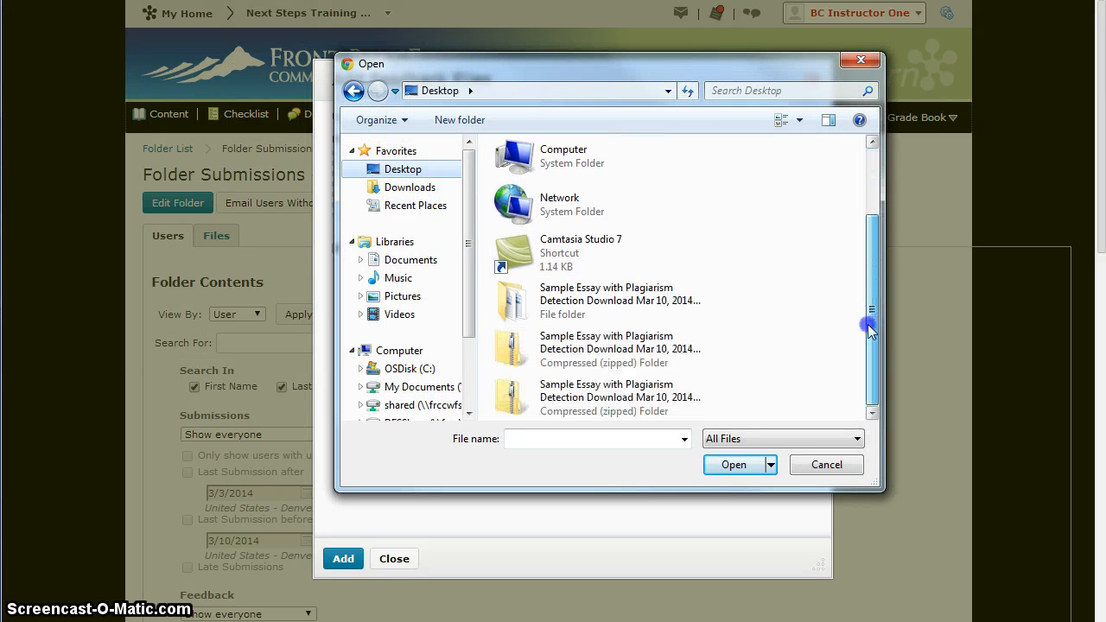
pyautogui.click(602, 410)
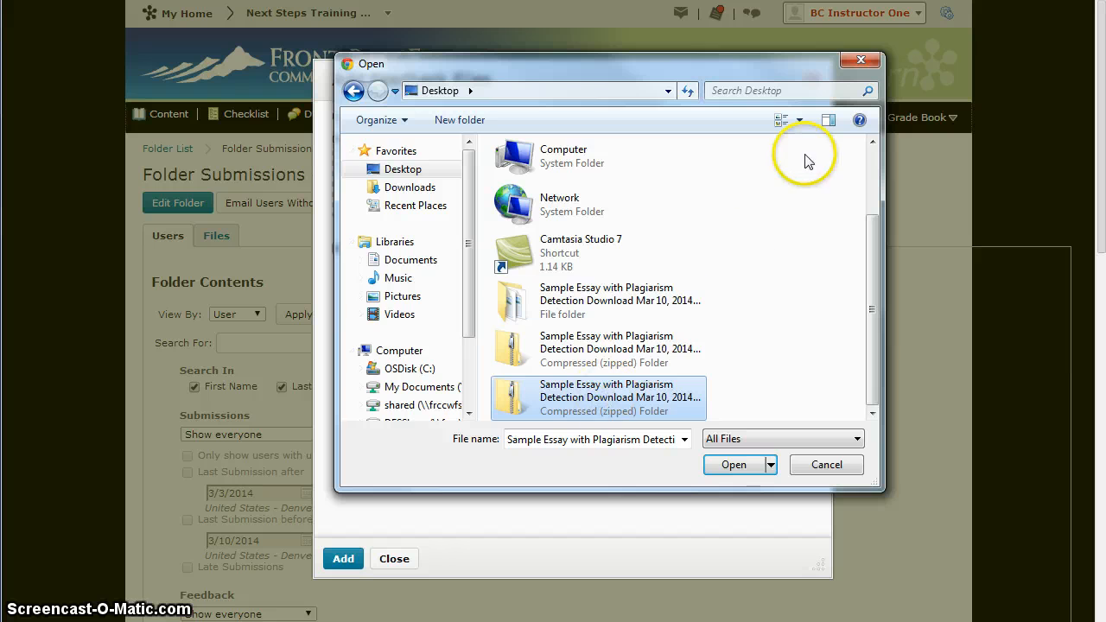
pyautogui.click(800, 120)
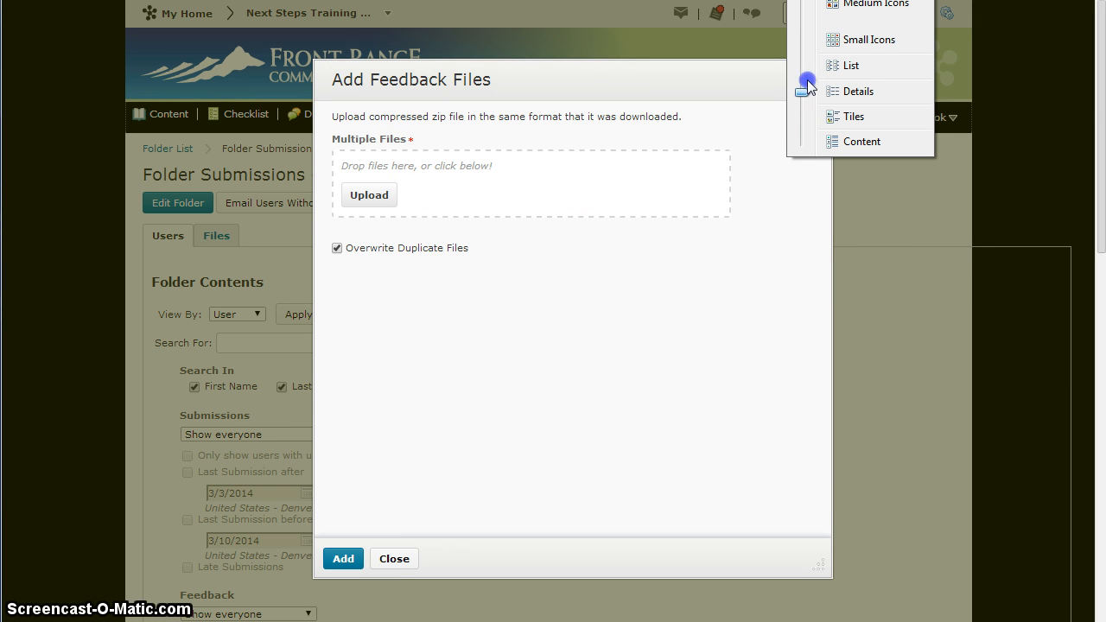
pyautogui.moveTo(808, 81); pyautogui.dragTo(809, 73)
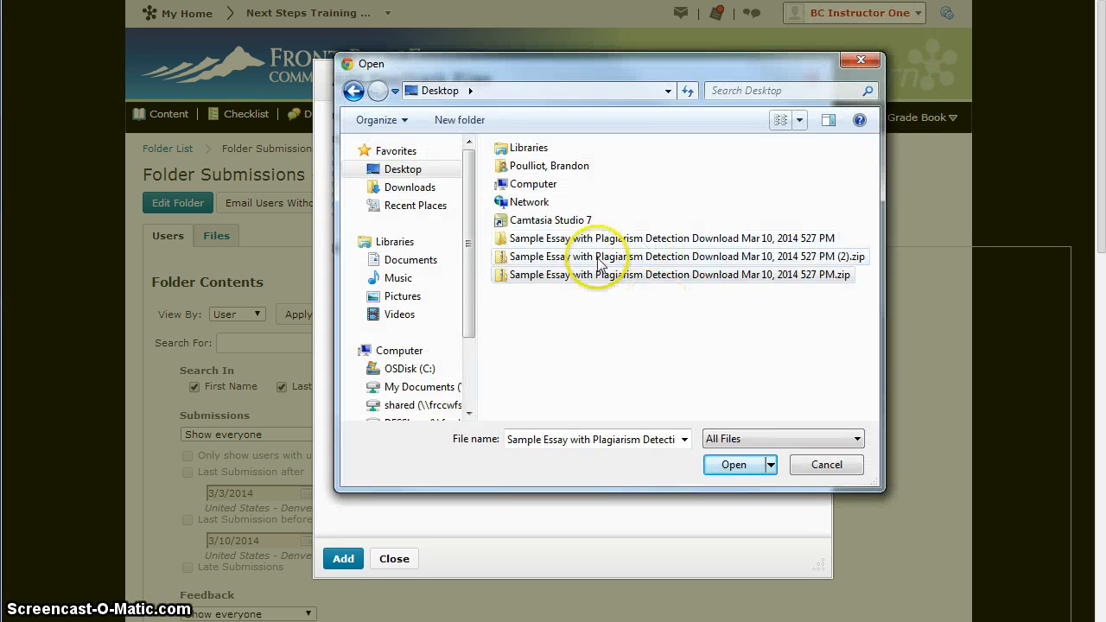
# Upload Sample Essay with Plagiarism Detection Download Mar 10, 2014 527 PM (2).zip and add its contents as feedback files.
pyautogui.click(597, 260)
pyautogui.click(730, 464)
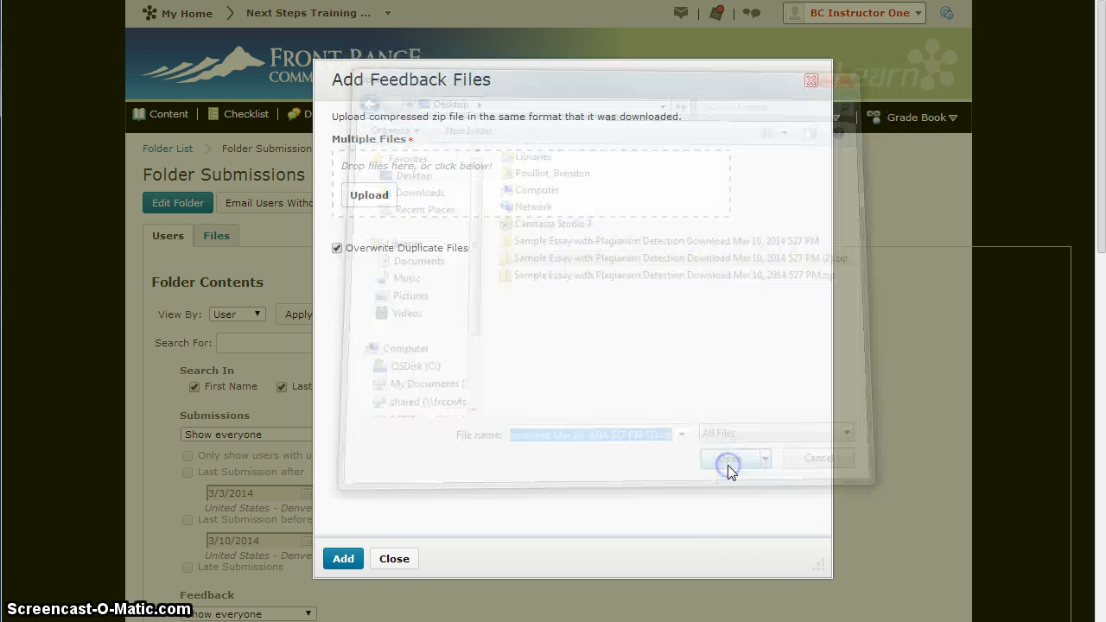
pyautogui.click(343, 559)
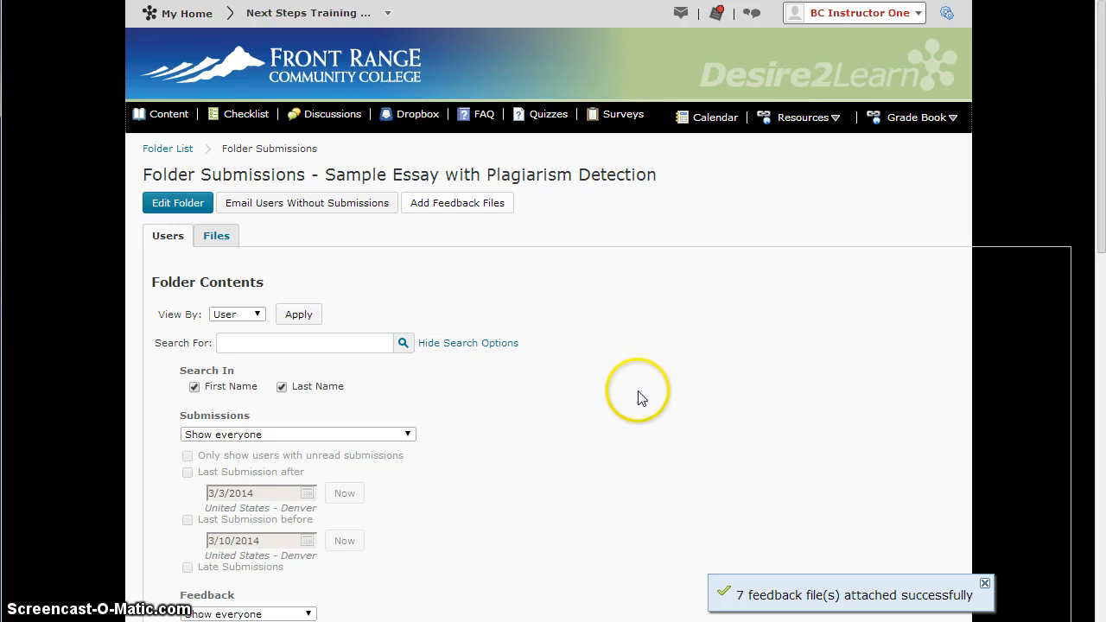
# Open Student Five's published evaluation and check the feedback files attached to it.
pyautogui.scroll(-2, 636, 388)
pyautogui.scroll(-3, 626, 381)
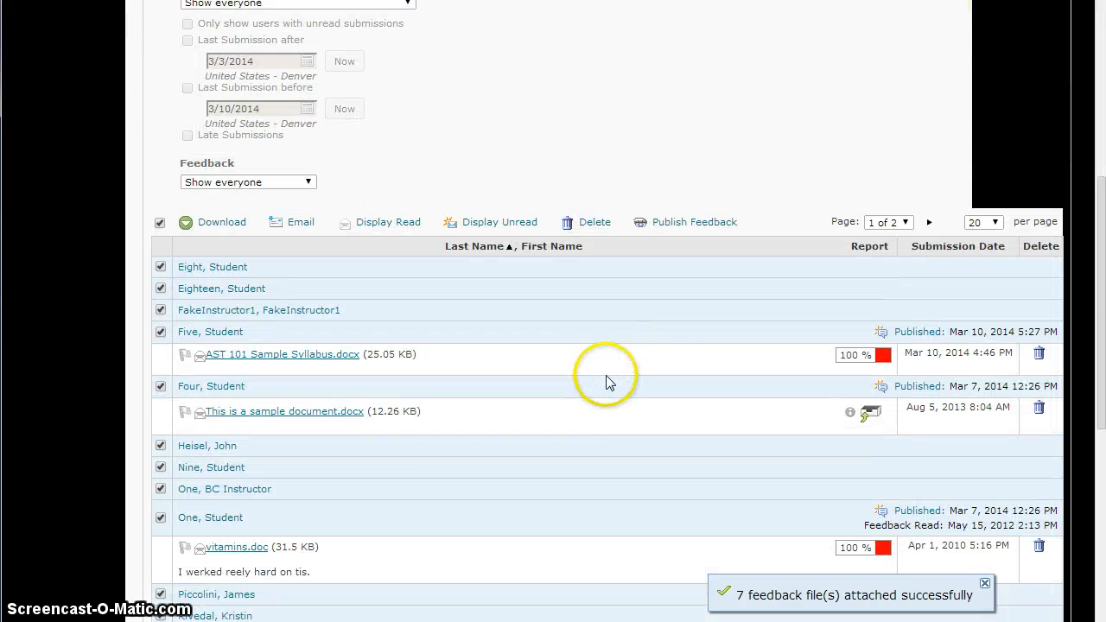
pyautogui.click(922, 334)
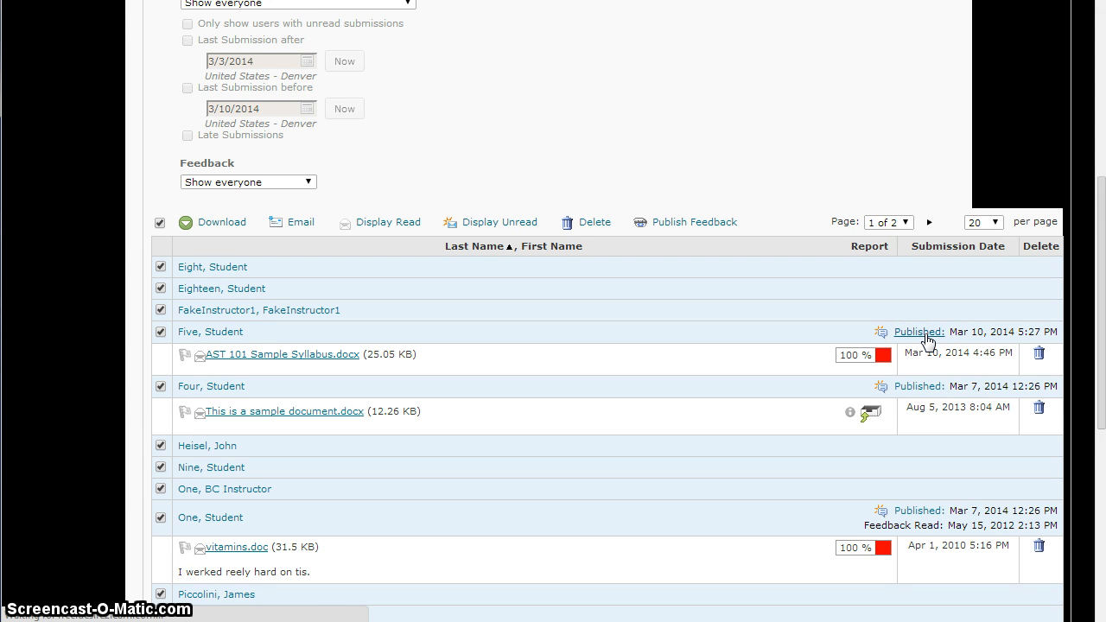
pyautogui.scroll(-5, 894, 375)
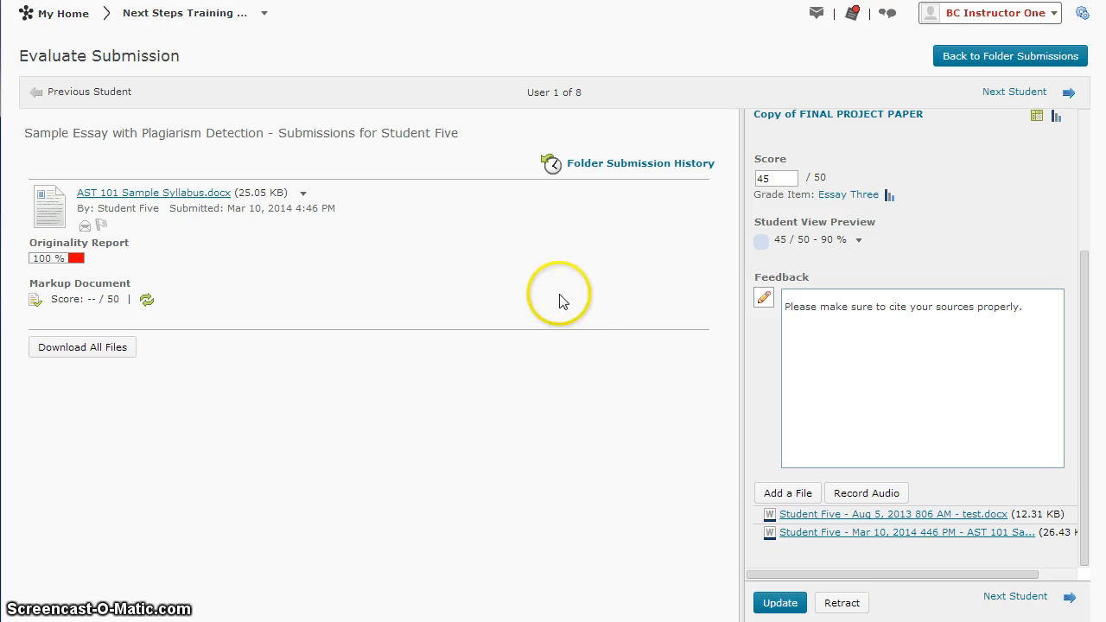
# Restore the original account from the instructor impersonation, and impersonate Student Five from the course class list.
pyautogui.click(1051, 16)
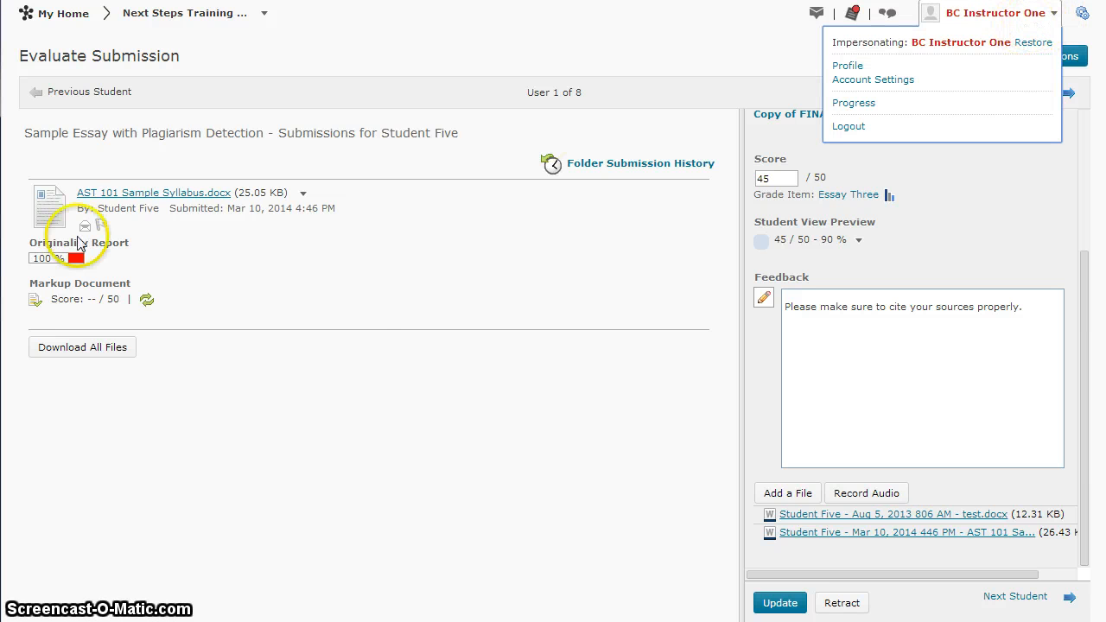
pyautogui.click(1031, 54)
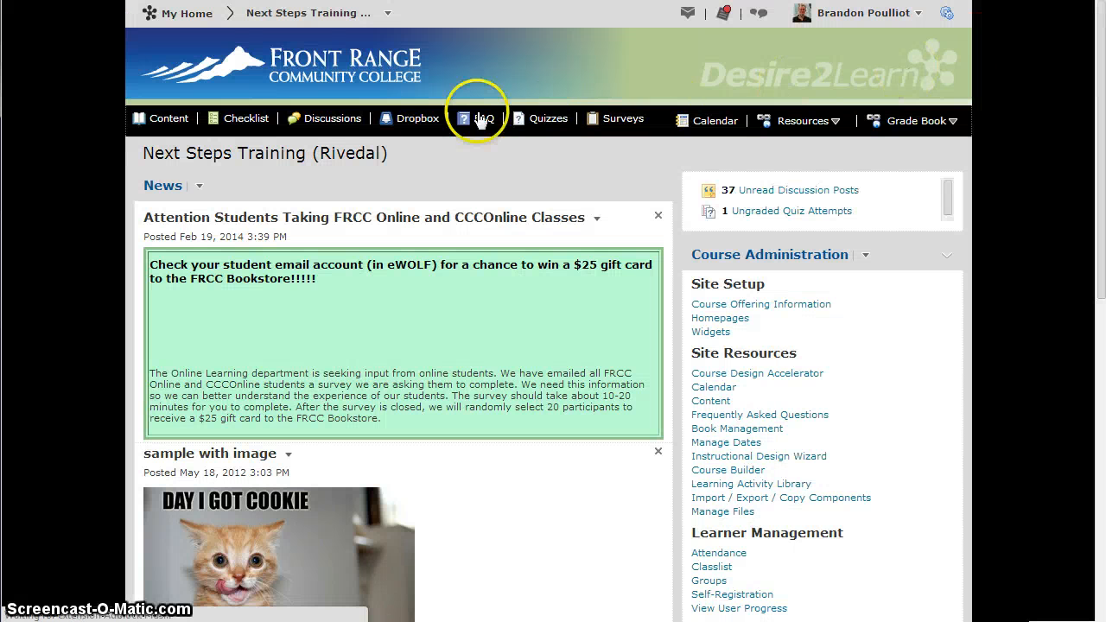
pyautogui.click(916, 121)
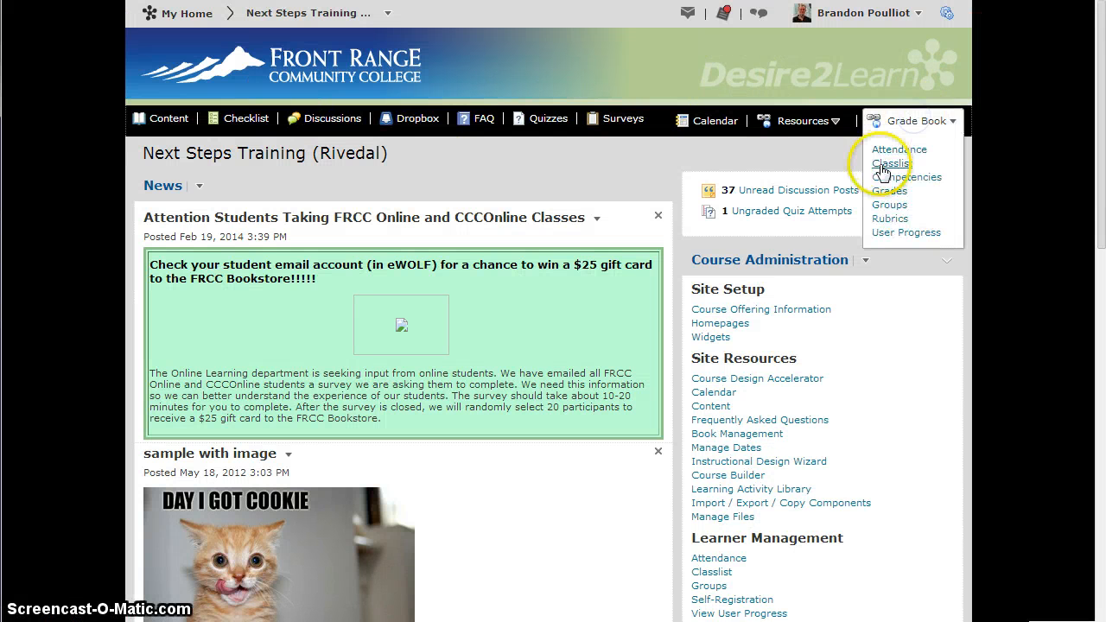
pyautogui.click(884, 164)
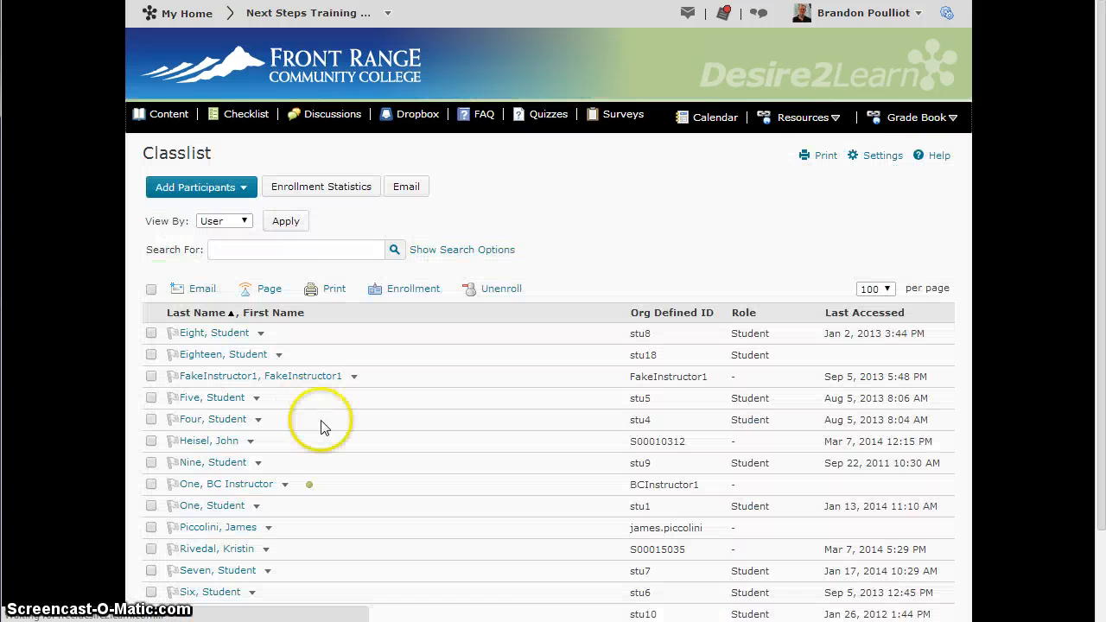
pyautogui.click(257, 399)
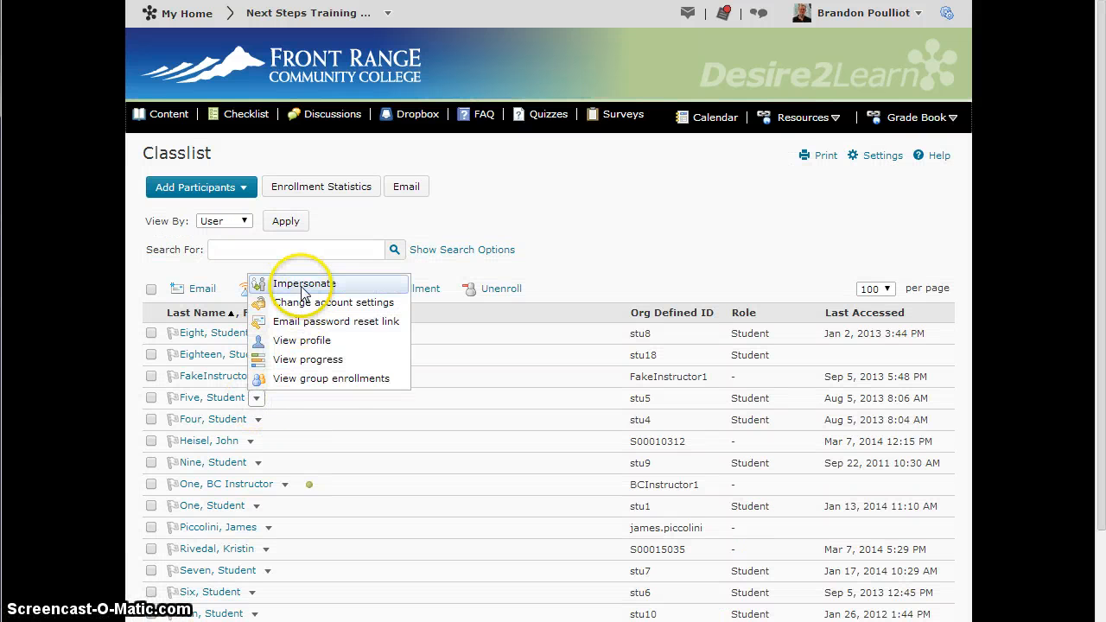
pyautogui.click(301, 281)
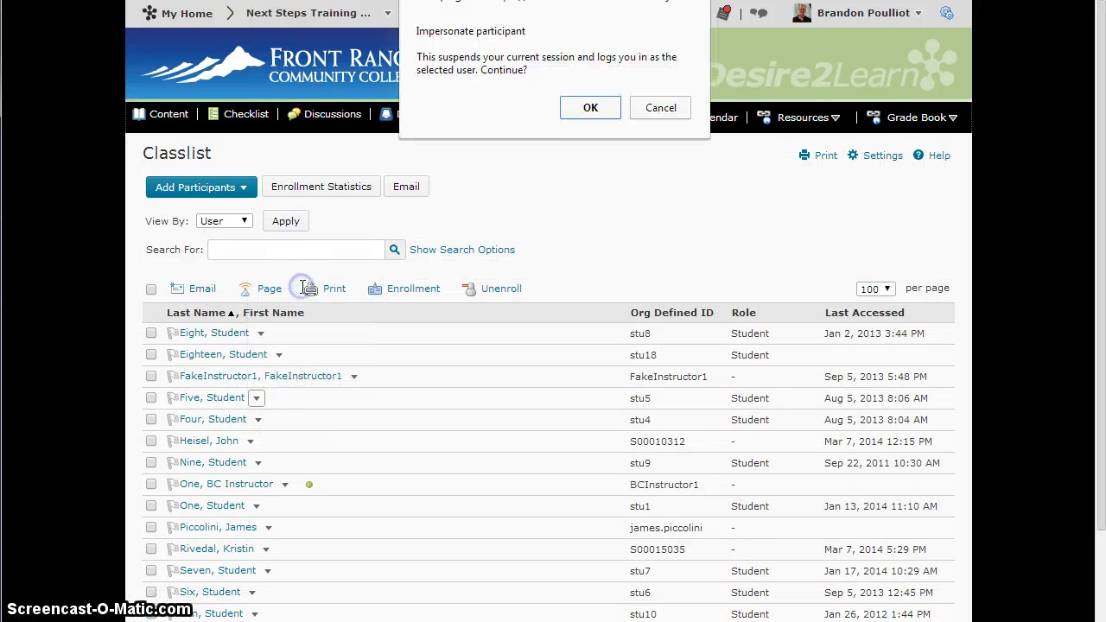
pyautogui.click(589, 109)
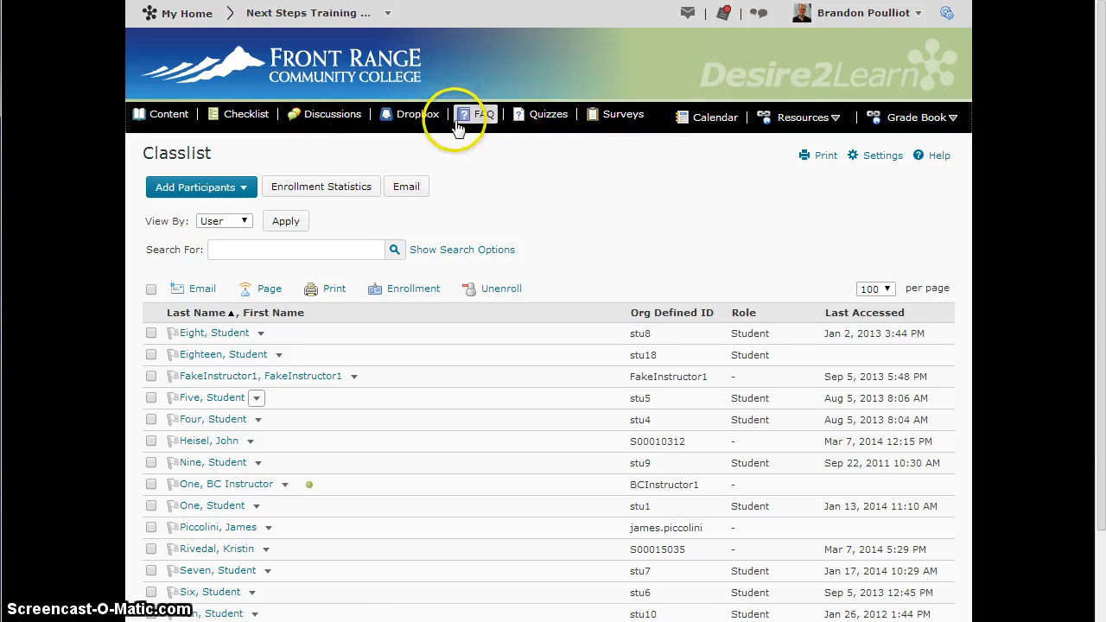
# Open the course's Grades page as Student Five.
pyautogui.click(412, 116)
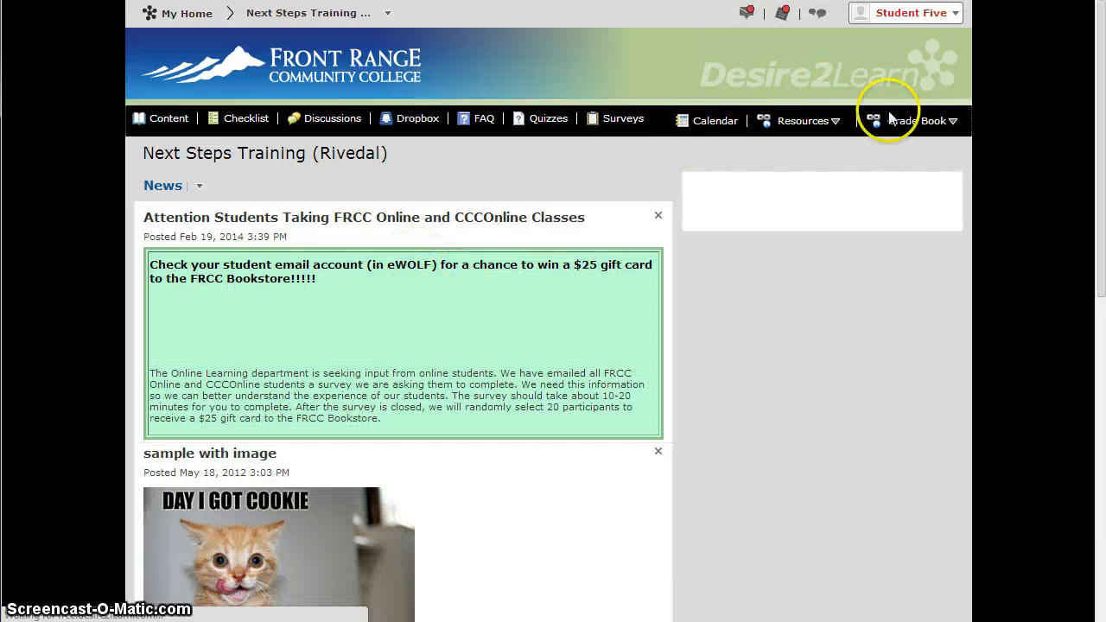
pyautogui.click(911, 121)
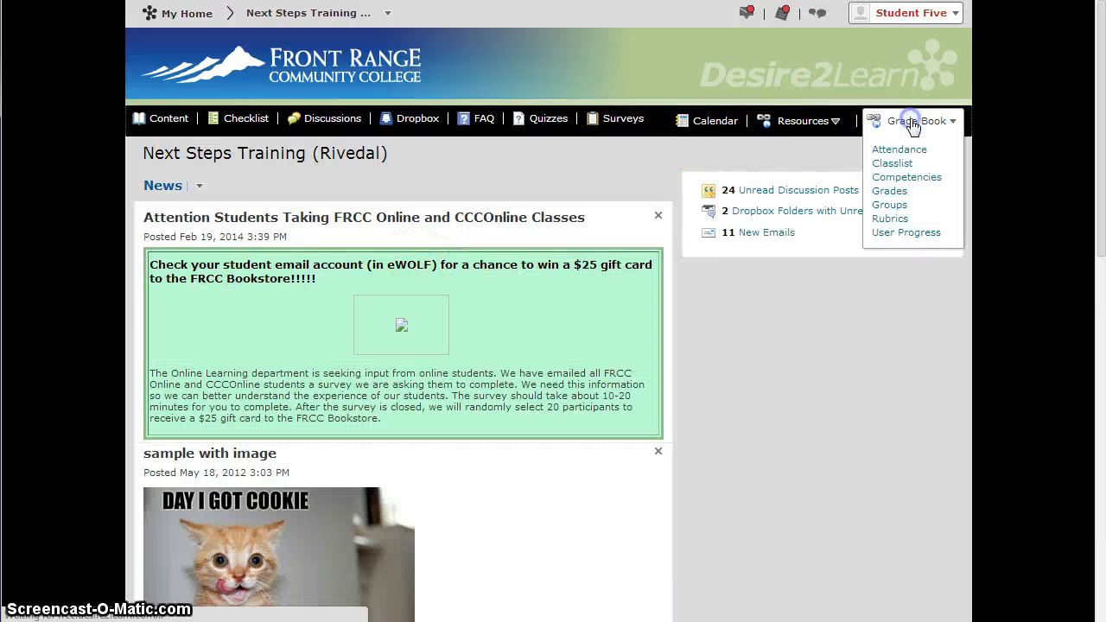
pyautogui.click(892, 194)
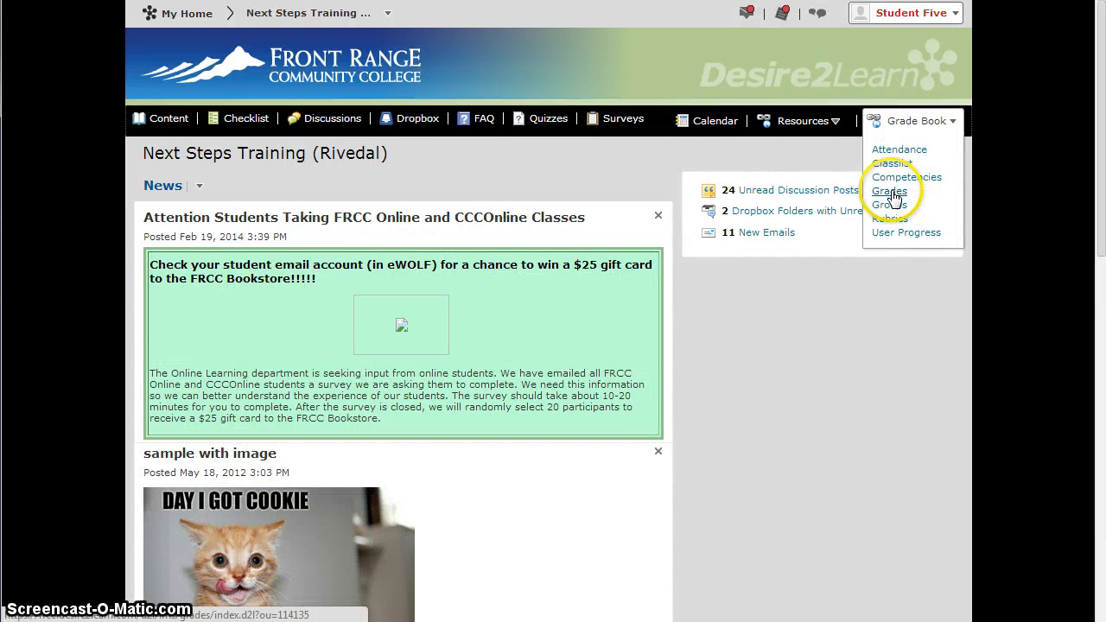
pyautogui.click(892, 164)
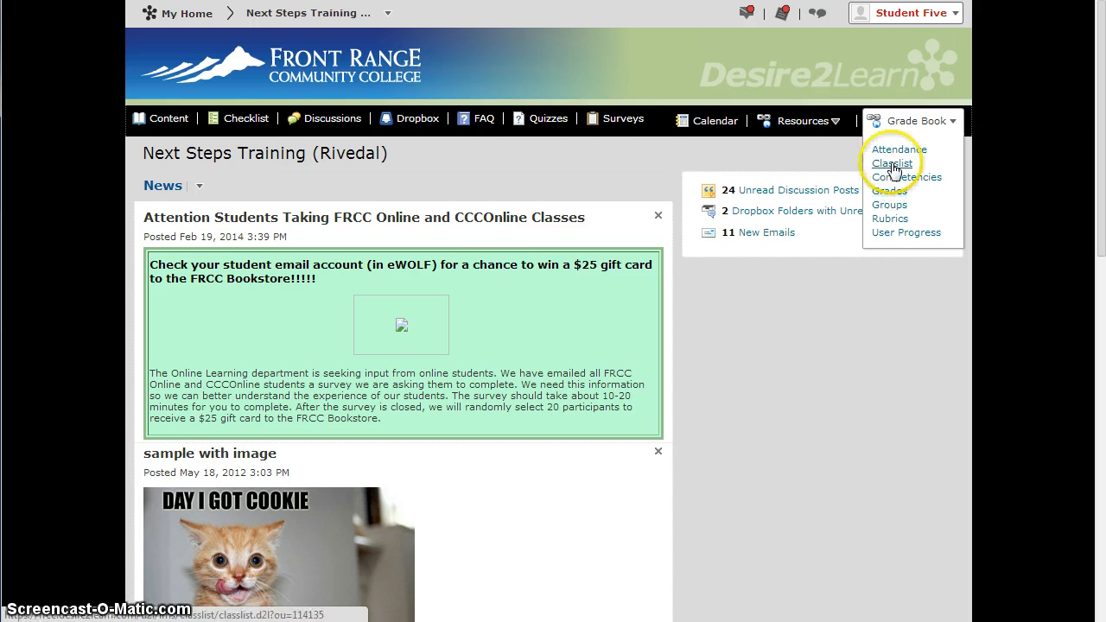
# Examine the points and individual feedback shown to the student for Essay Three and Gradable Discussion.
pyautogui.scroll(-2, 350, 361)
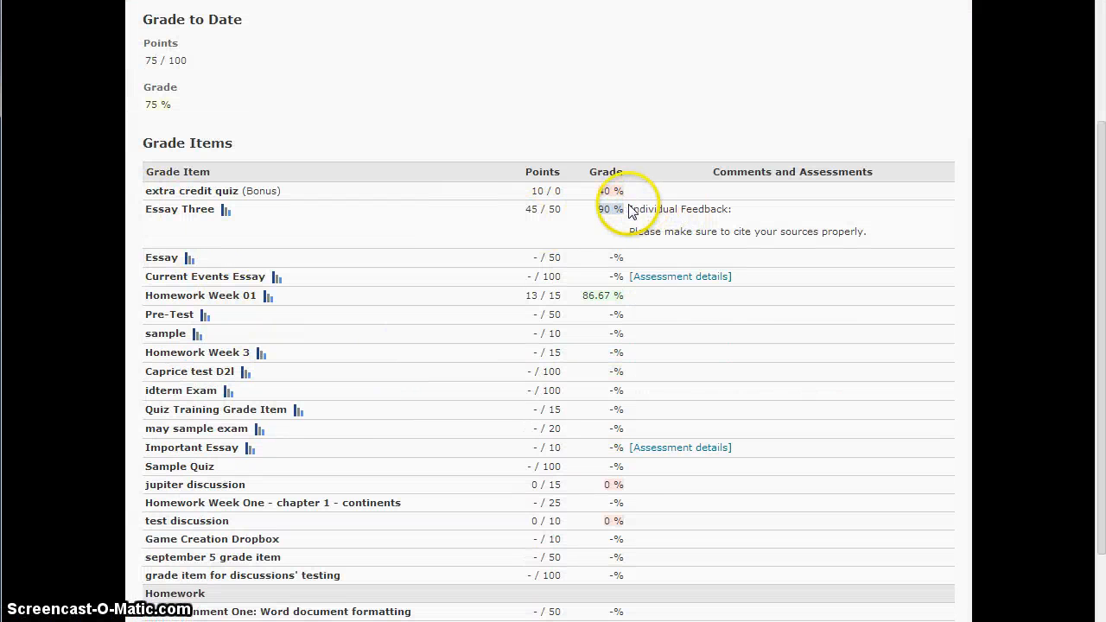
pyautogui.click(631, 231)
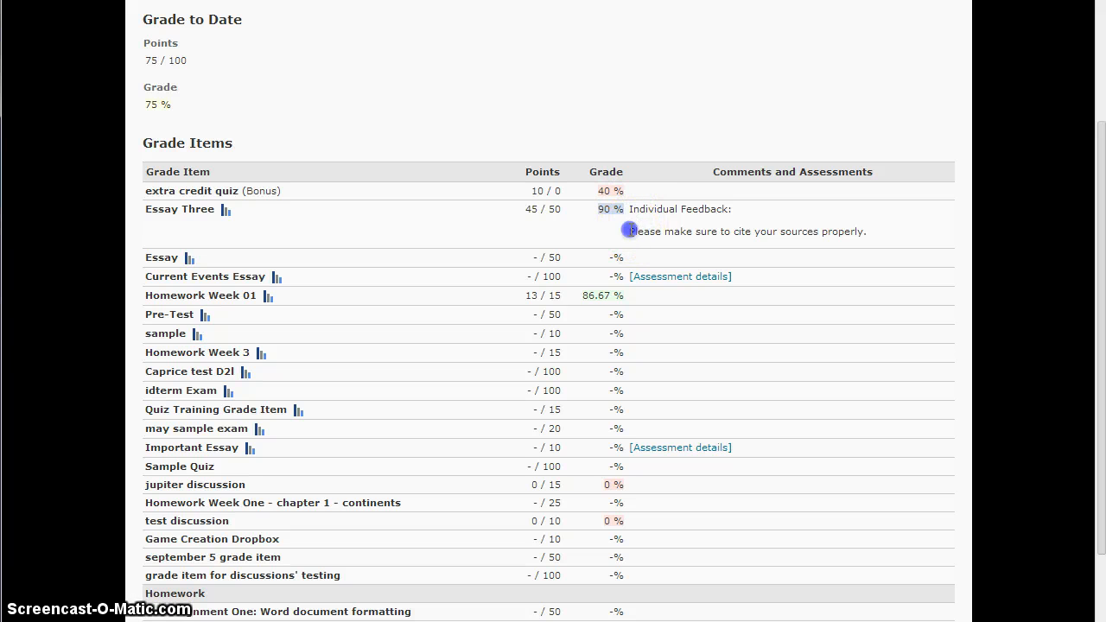
pyautogui.moveTo(629, 230); pyautogui.dragTo(758, 237)
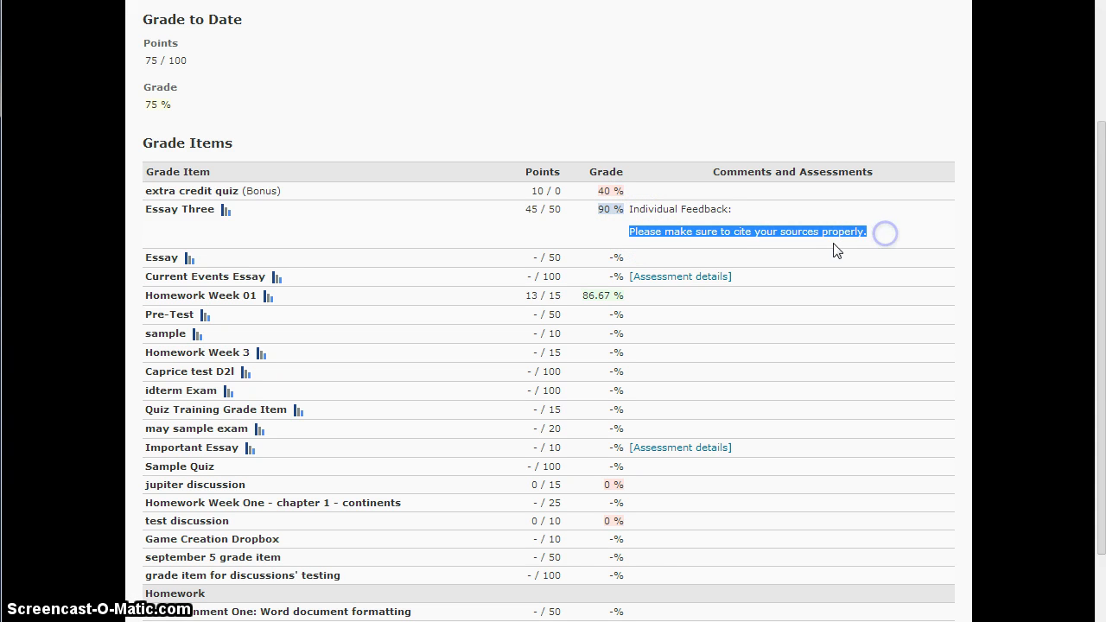
pyautogui.click(725, 232)
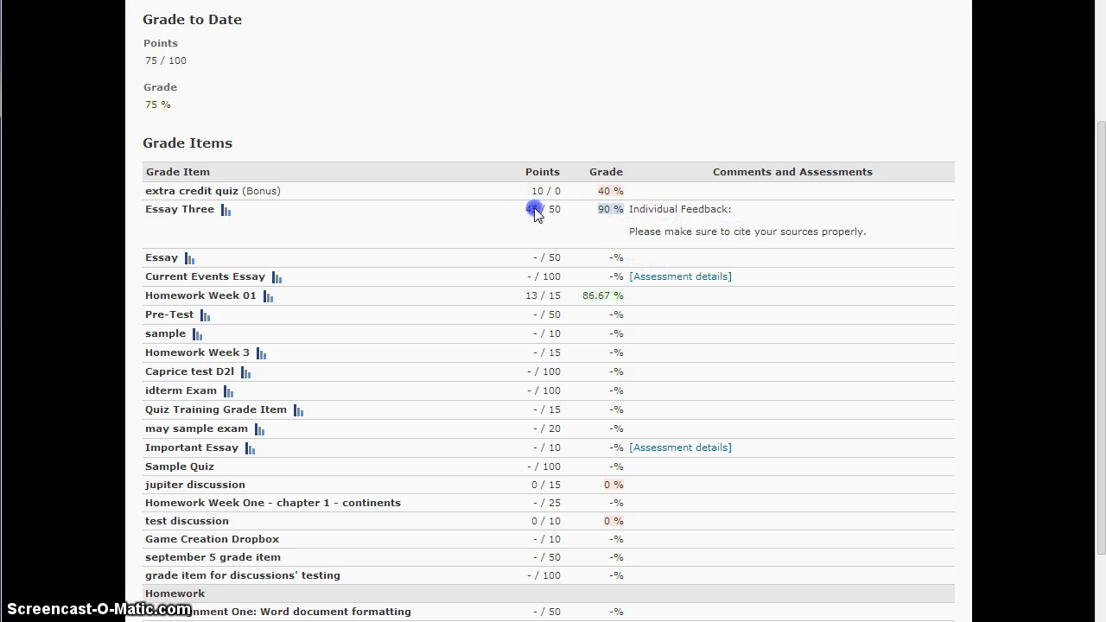
pyautogui.moveTo(535, 212)
pyautogui.mouseDown()
pyautogui.moveTo(580, 229)
pyautogui.moveTo(554, 215)
pyautogui.mouseUp()
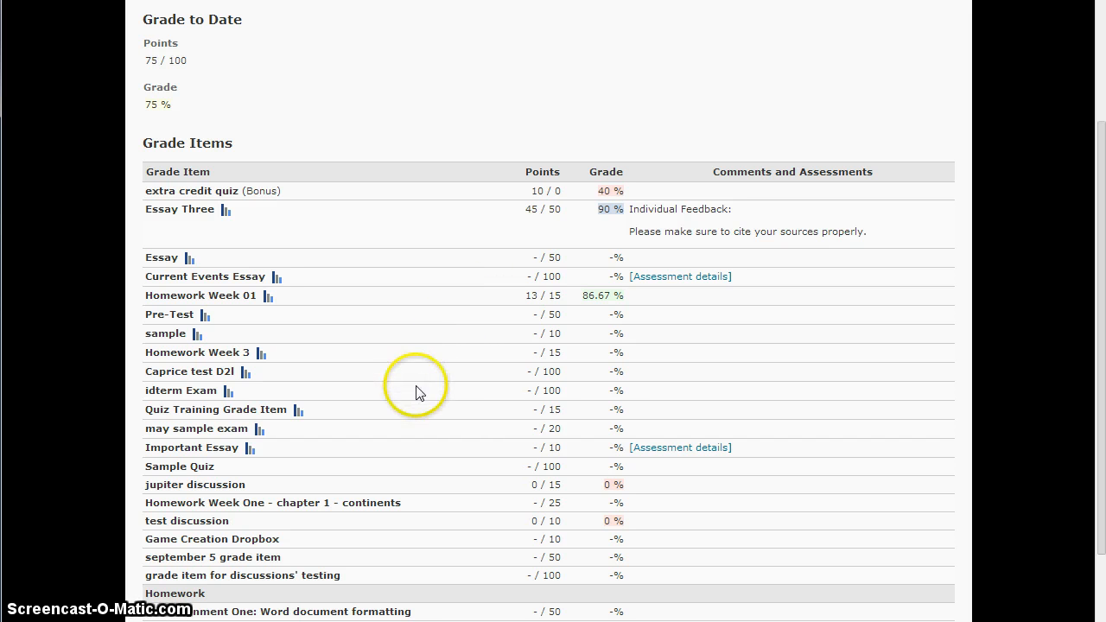
pyautogui.scroll(-2, 421, 398)
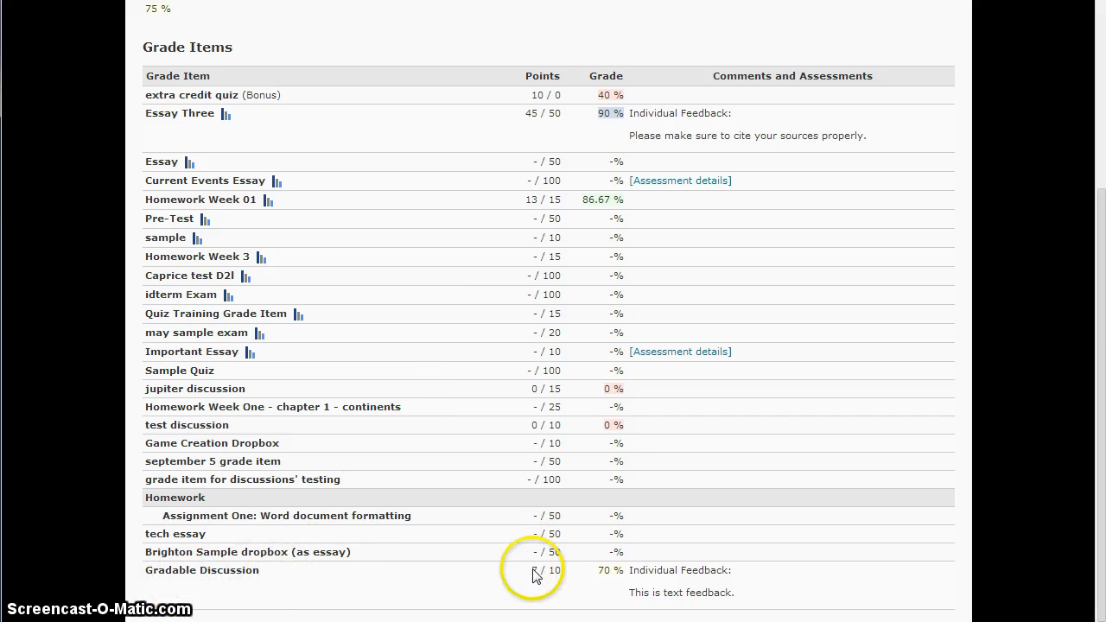
pyautogui.moveTo(535, 577); pyautogui.dragTo(552, 576)
pyautogui.moveTo(630, 571); pyautogui.dragTo(750, 588)
pyautogui.click(674, 583)
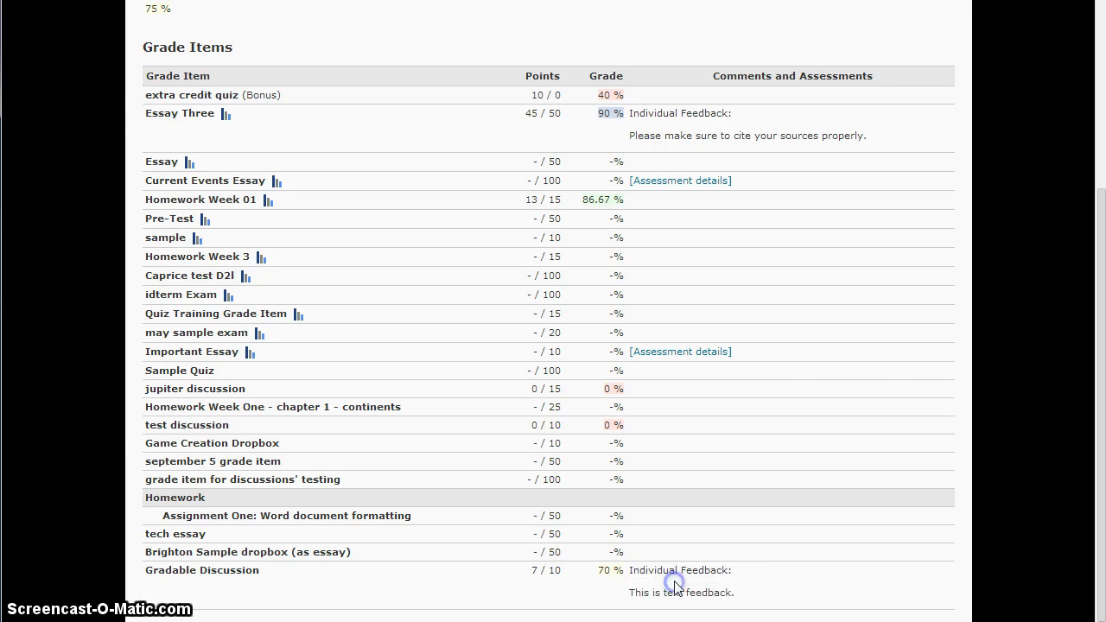
pyautogui.scroll(3, 769, 363)
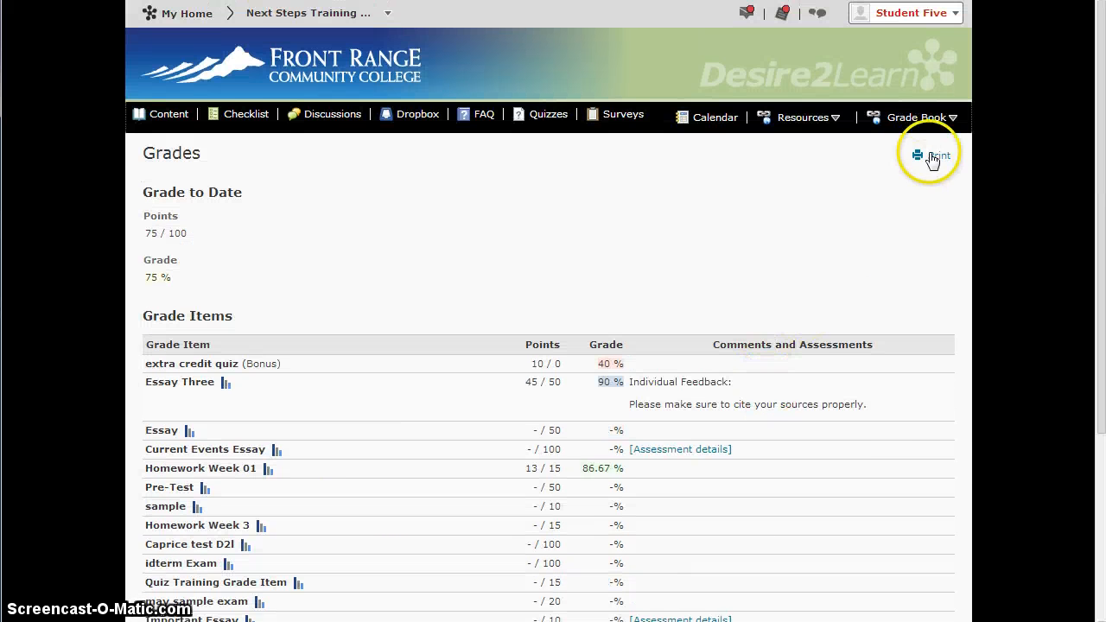